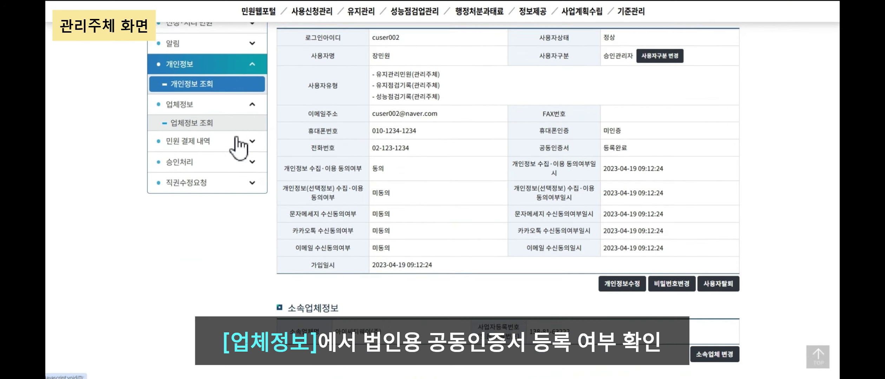
- View the company information to check the corporate joint certificate registration, and open the company record for editing
left_click(232, 123)
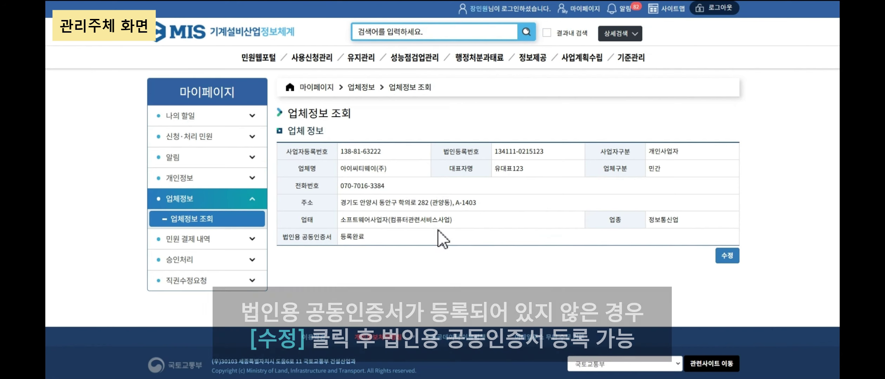
left_click(728, 263)
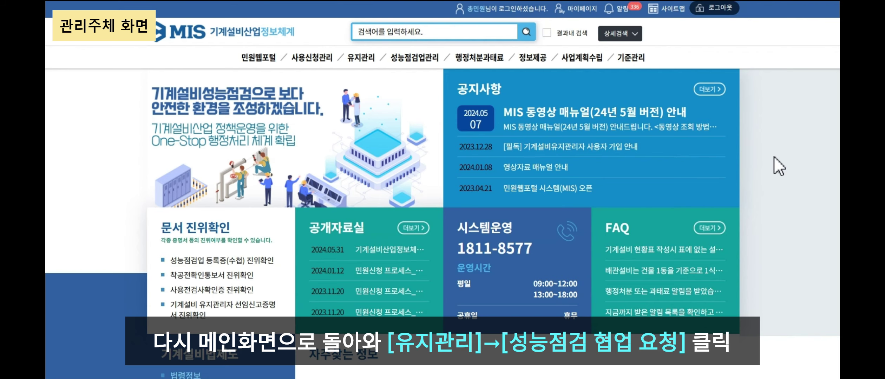
- Start a new performance inspection collaboration request (성능점검 협업 요청) under maintenance management and choose 제주빌딩 as the building
mouse_move(361, 58)
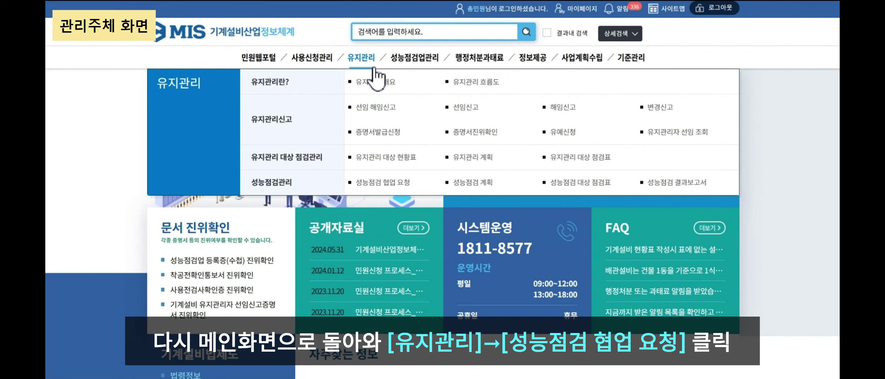
left_click(385, 183)
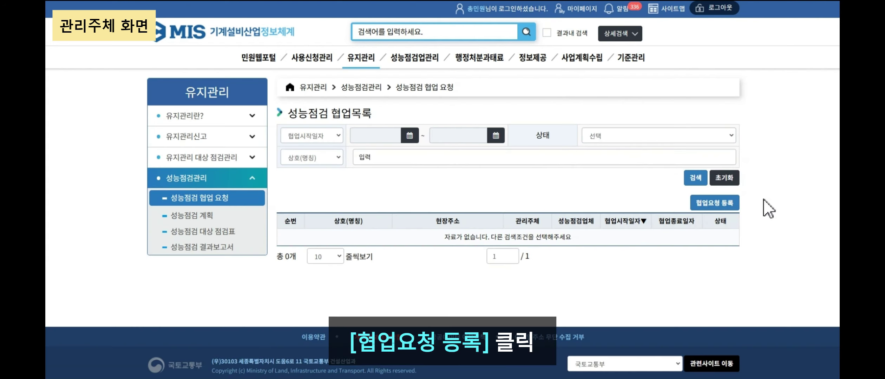
left_click(737, 207)
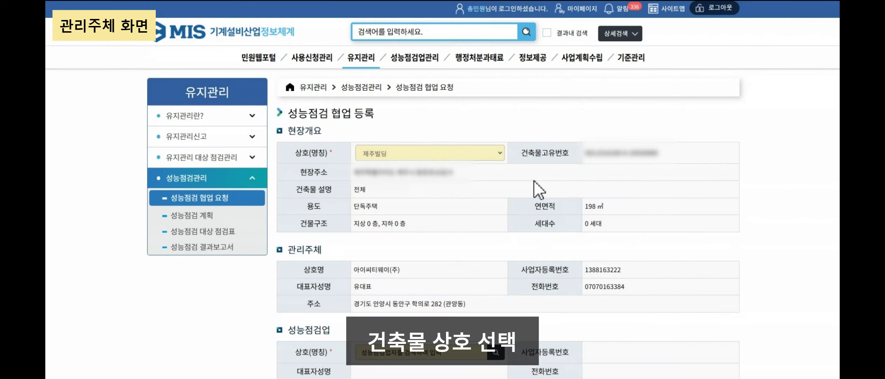
scroll(520, 158, "down", 1)
left_click(483, 111)
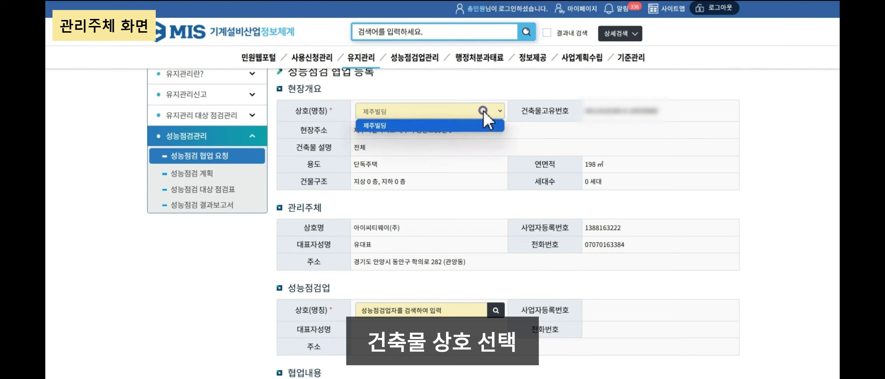
left_click(480, 126)
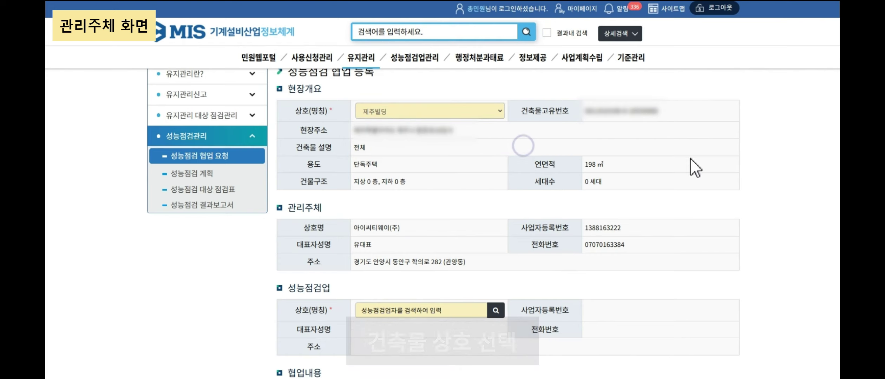
- Look up the performance inspection company 기계설비건설 by name and assign it to the collaboration request
scroll(738, 183, "down", 2)
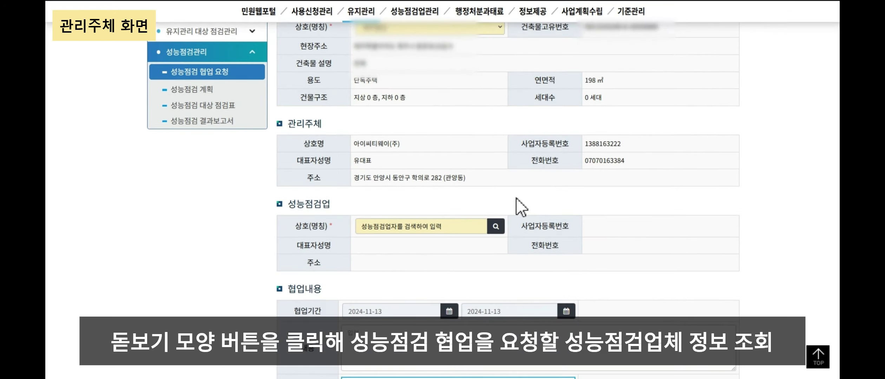
scroll(517, 199, "down", 1)
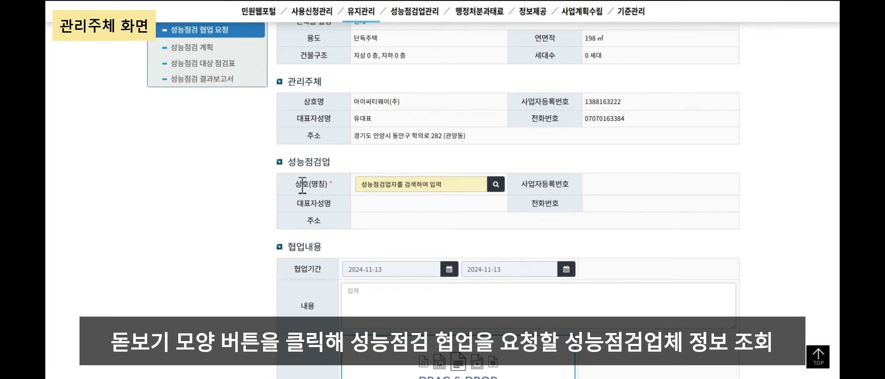
left_click(502, 188)
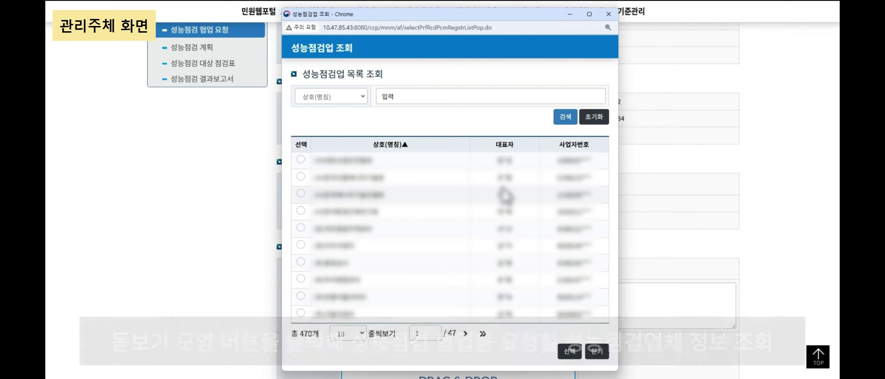
left_click(452, 95)
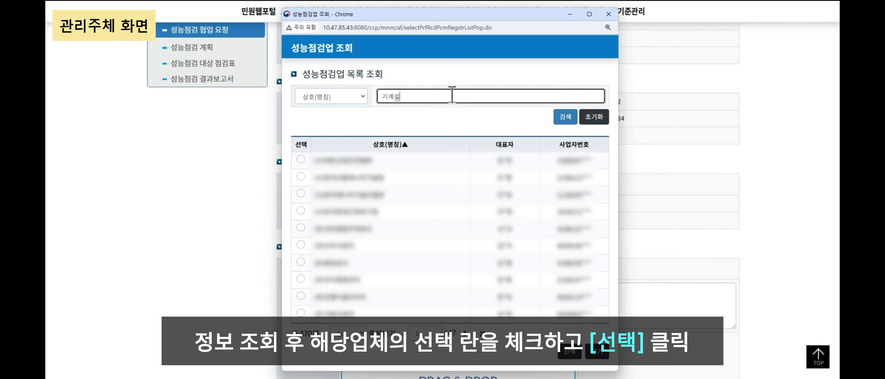
type("기계설비건설")
key("Return")
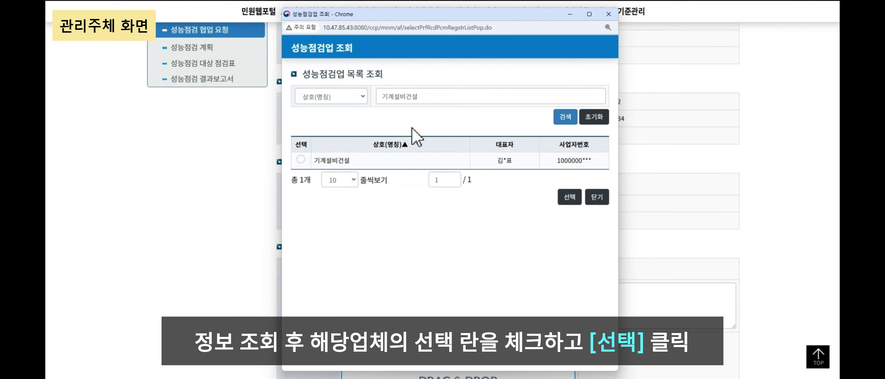
left_click(302, 160)
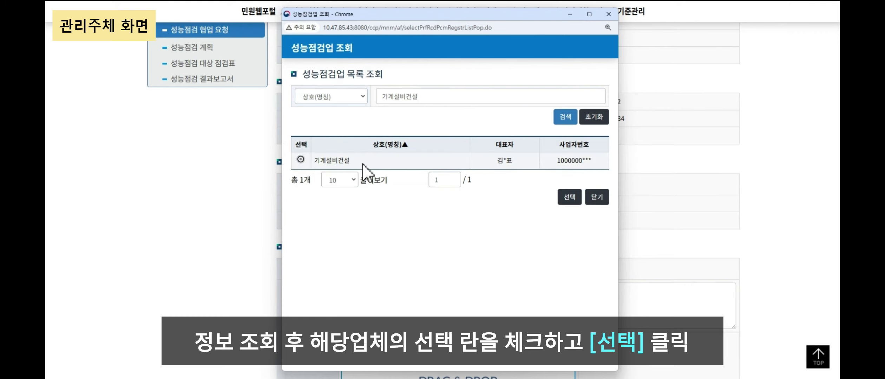
left_click(567, 203)
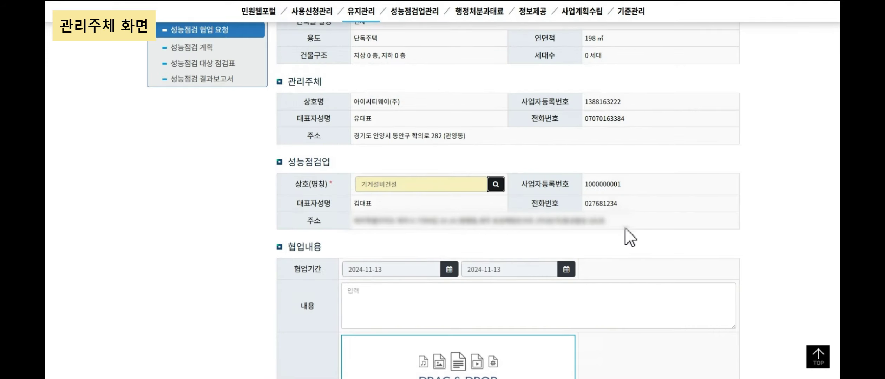
- Set the collaboration period to start on 2024-10-01 and end on 2024-12-31
scroll(686, 231, "down", 3)
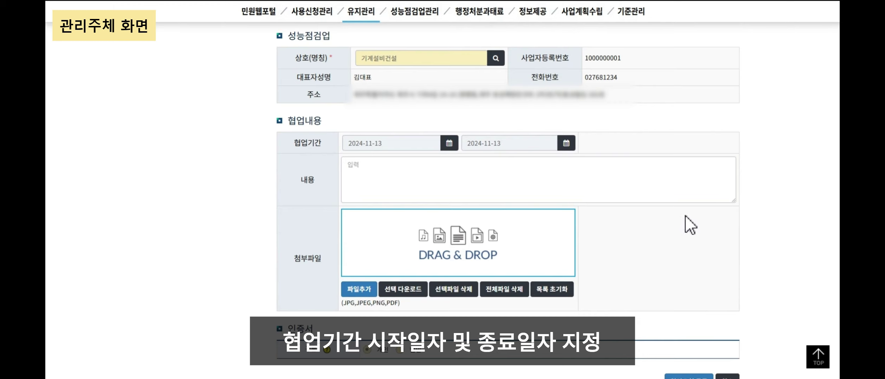
left_click(451, 146)
left_click(423, 164)
left_click(398, 232)
left_click(395, 195)
left_click(566, 143)
left_click(550, 168)
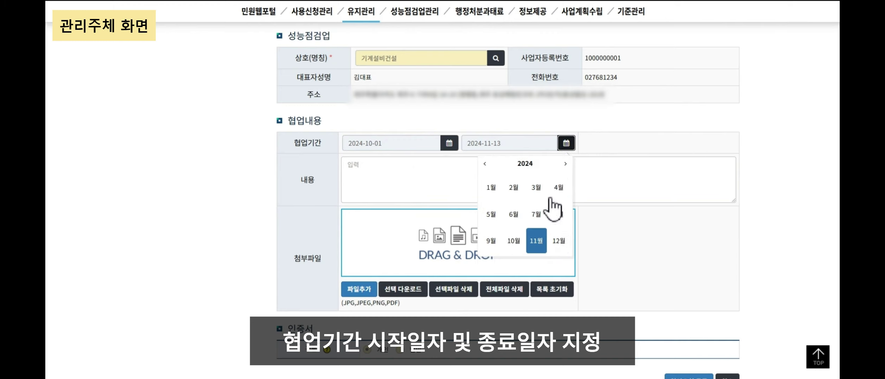
left_click(561, 243)
left_click(512, 273)
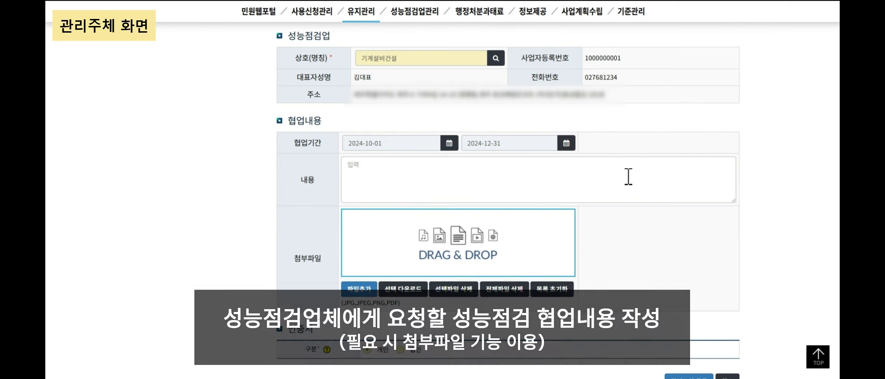
- Enter the request content "기계설비 성능점검기록 작성을 요청드립니다." in the collaboration details
left_click(613, 188)
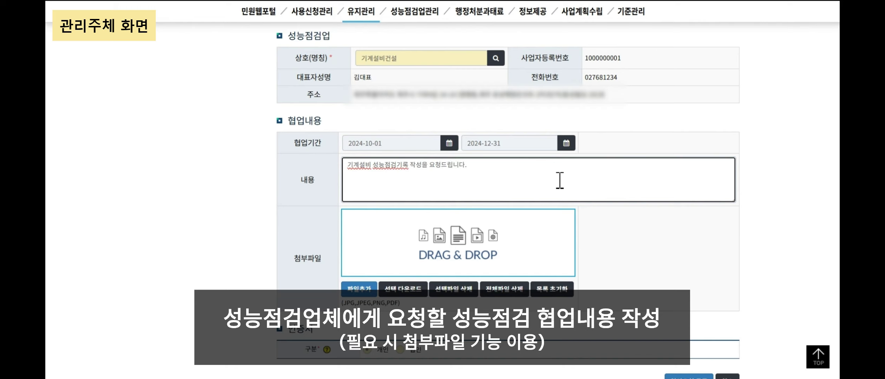
left_click(637, 222)
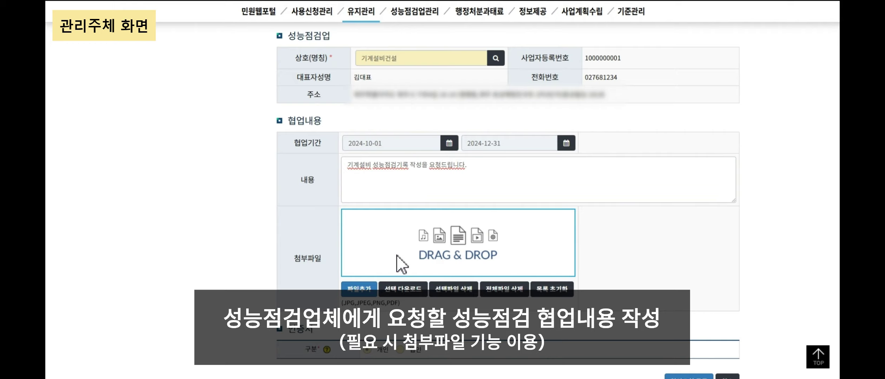
- Choose the corporate (법인) certificate type, register the collaboration request with an electronic signature, and review the registered request
scroll(396, 254, "down", 1)
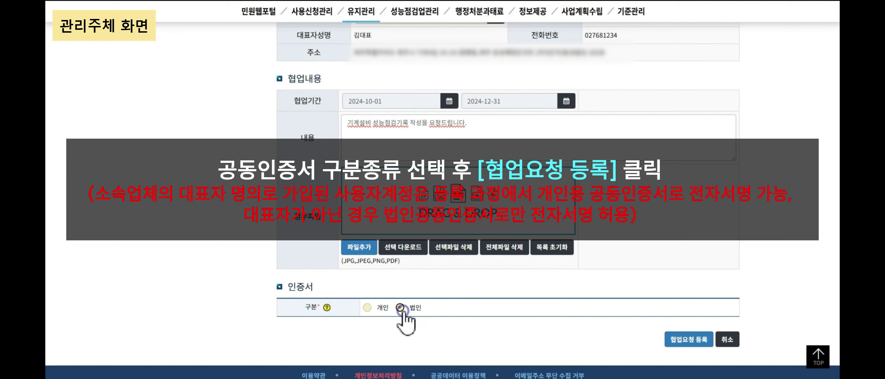
left_click(706, 346)
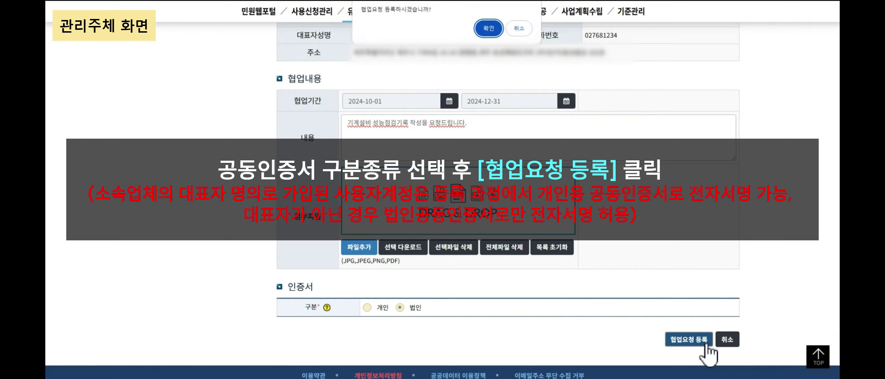
left_click(495, 32)
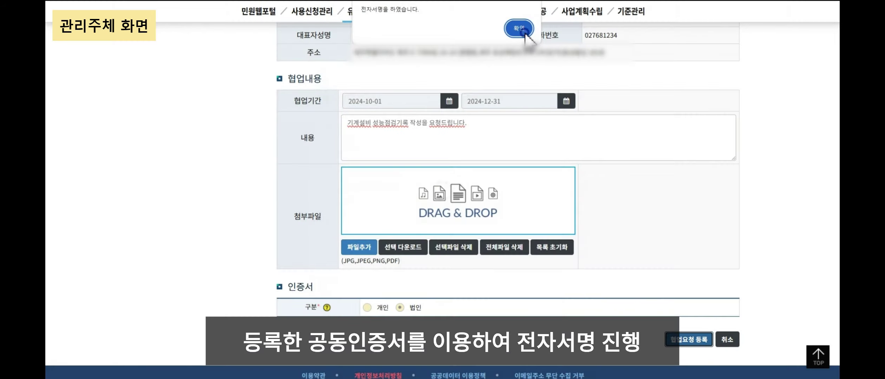
left_click(523, 31)
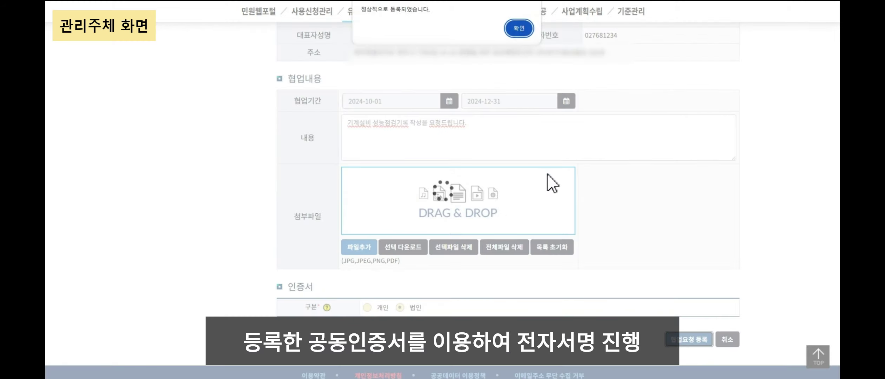
left_click(527, 29)
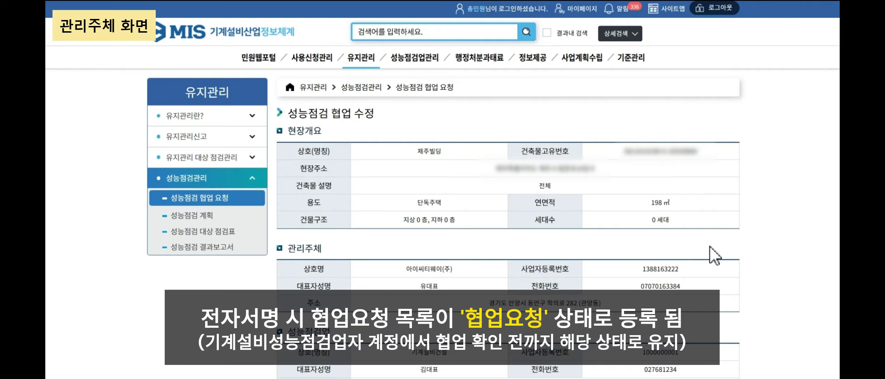
scroll(715, 249, "down", 6)
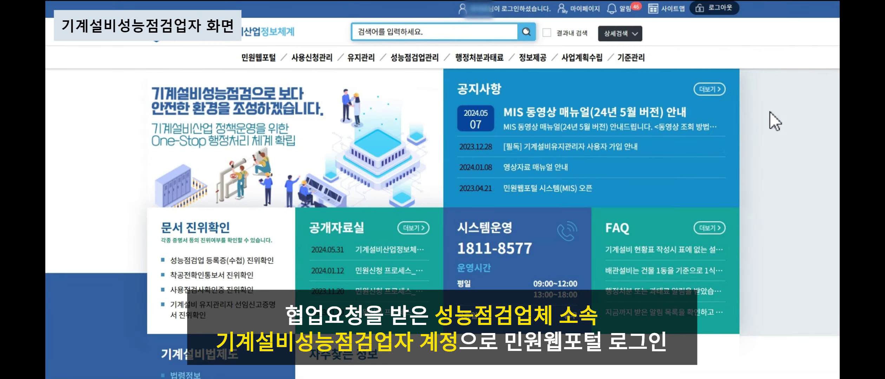
- In the performance inspector's account, open the personal information on My Page to check the user type
left_click(593, 17)
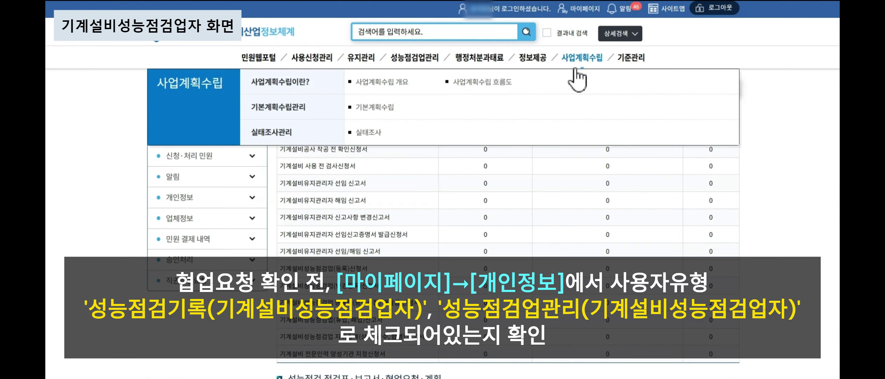
left_click(257, 198)
scroll(223, 144, "down", 3)
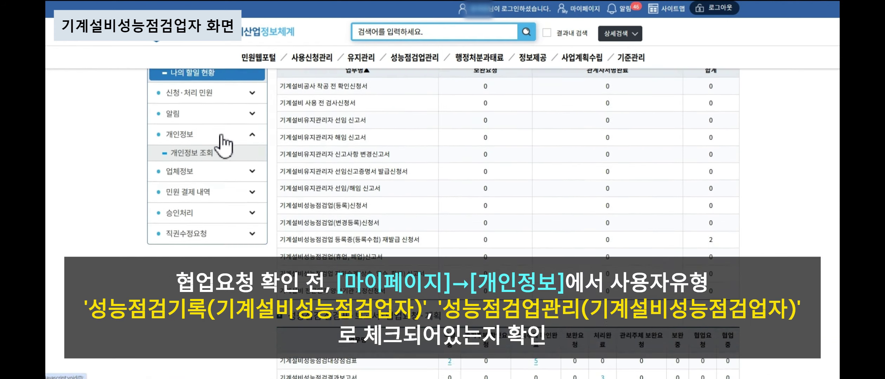
left_click(219, 119)
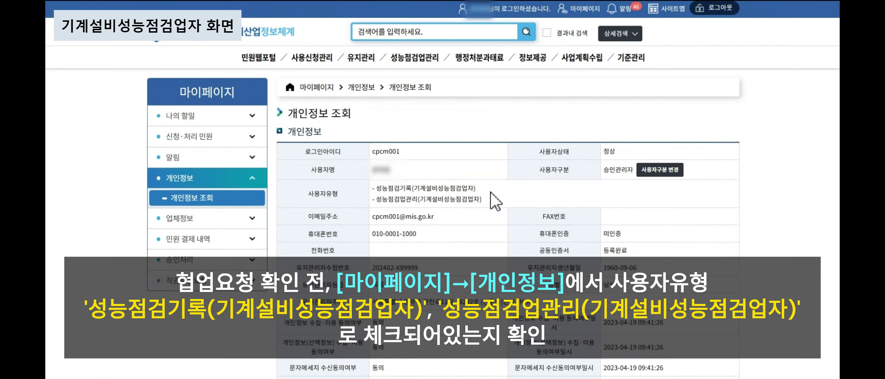
- View the inspector's company information to check the corporate joint certificate registration, and open that record for editing
left_click(233, 220)
scroll(232, 225, "down", 3)
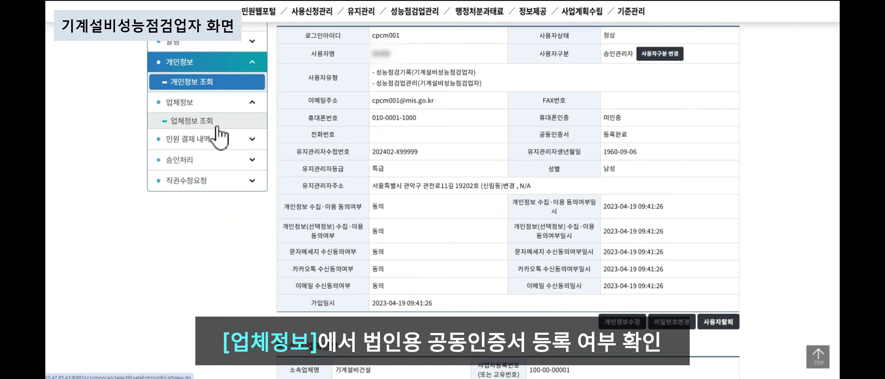
left_click(216, 121)
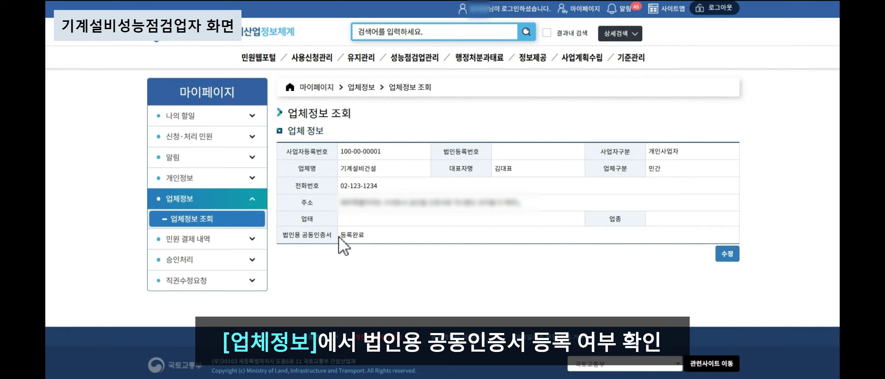
left_click(732, 257)
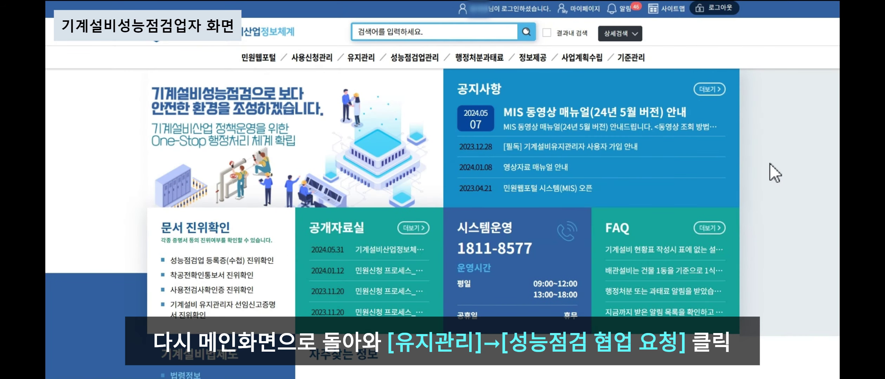
- Open the 제주빌딩 request from the performance inspection collaboration list and go through its details to the confirmation content (확인내용)
mouse_move(361, 57)
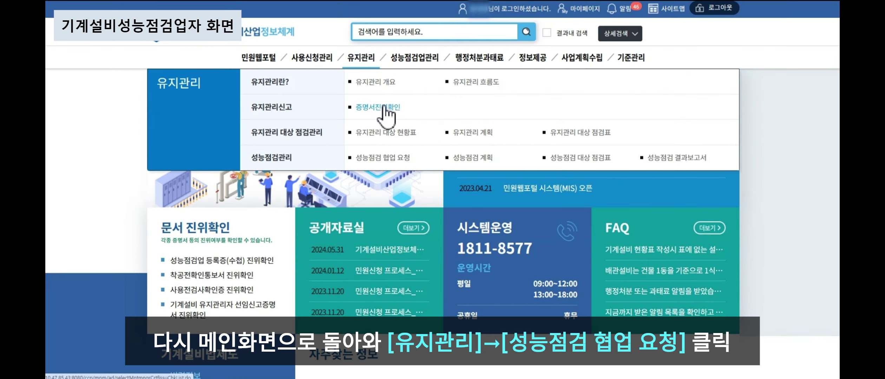
left_click(394, 165)
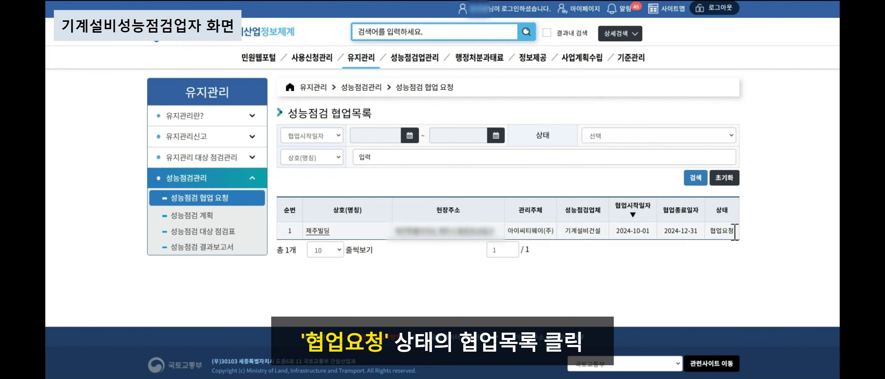
left_click(327, 233)
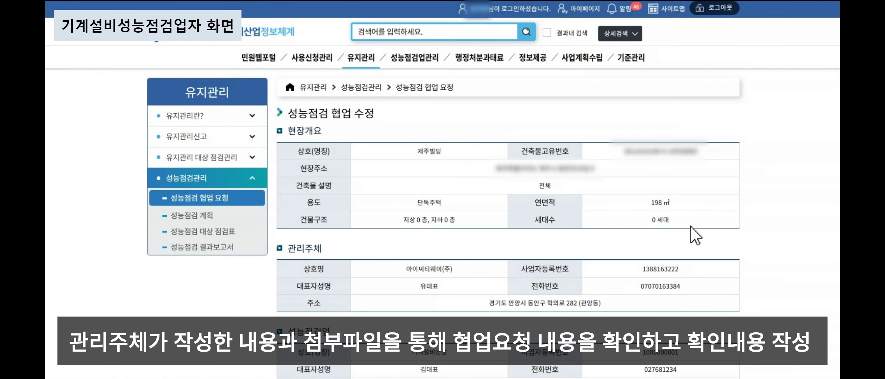
scroll(691, 227, "down", 6)
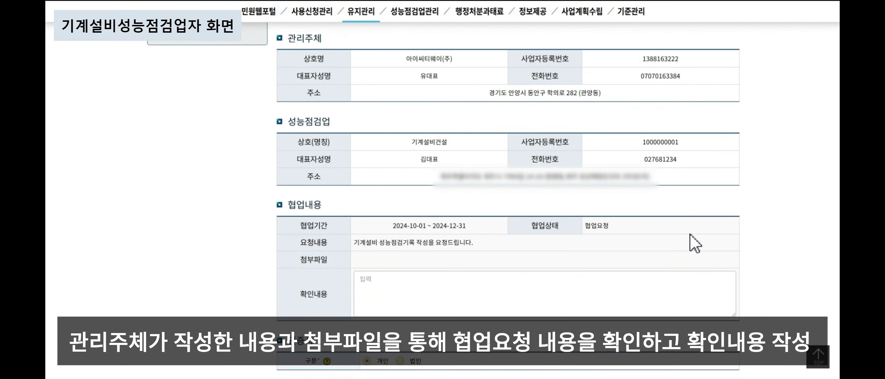
- Choose the corporate (법인) certificate type, confirm the collaboration request with an electronic signature, start the collaboration, and review the request details
scroll(677, 237, "down", 2)
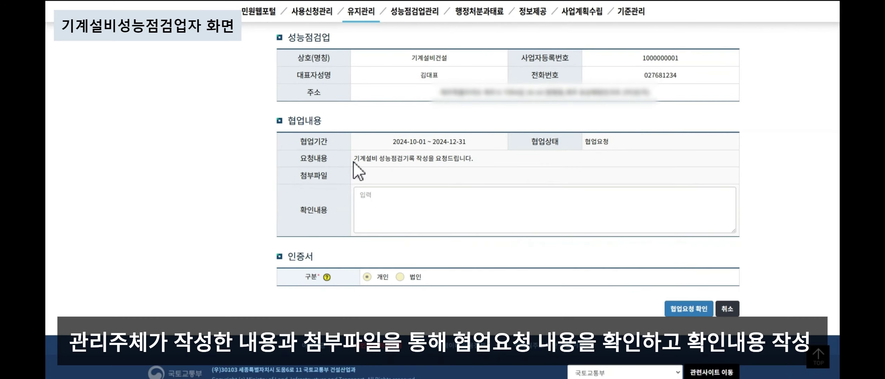
left_click(418, 280)
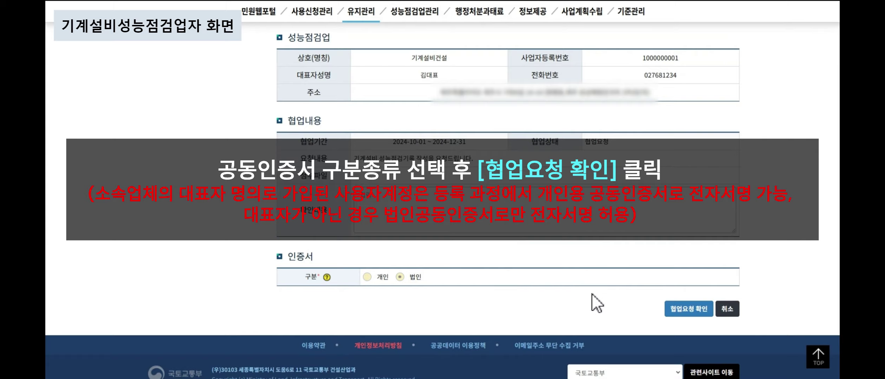
left_click(711, 315)
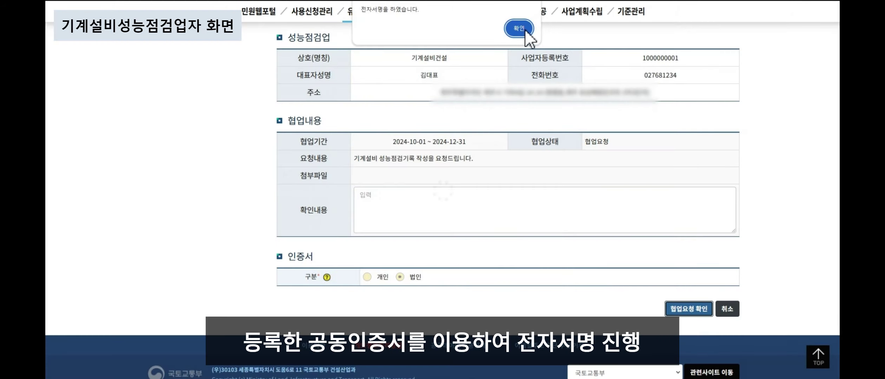
left_click(527, 33)
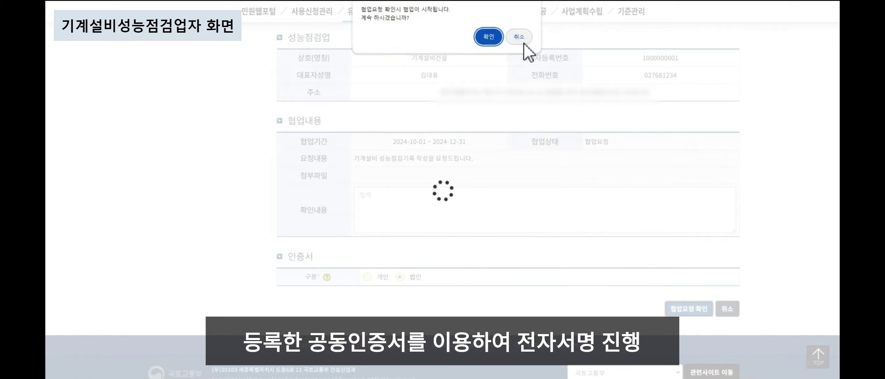
left_click(489, 37)
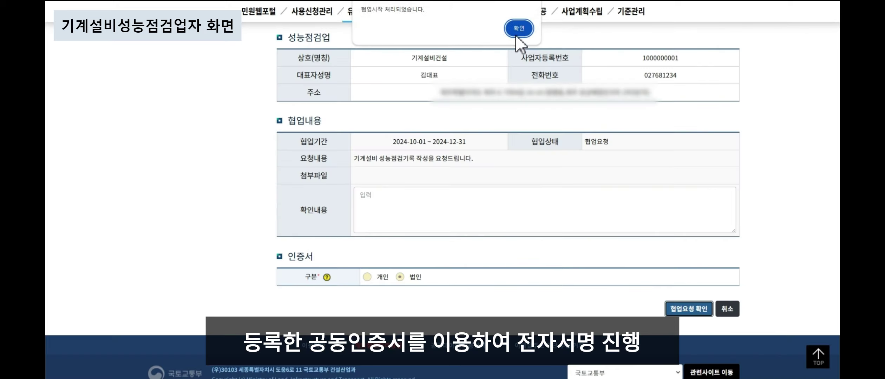
left_click(525, 32)
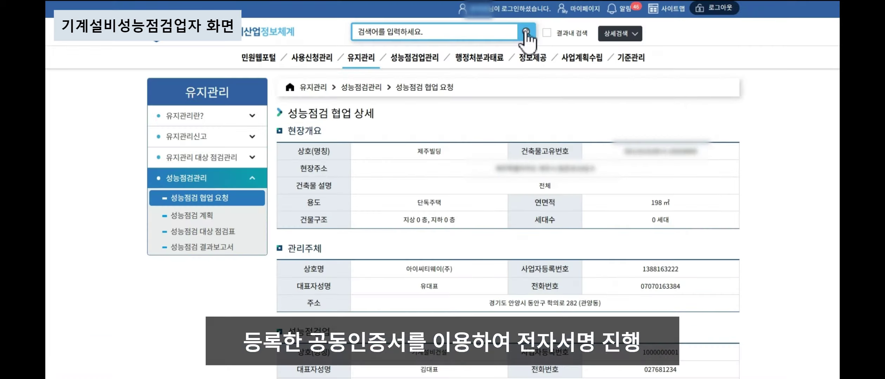
scroll(699, 189, "down", 1)
scroll(704, 198, "down", 6)
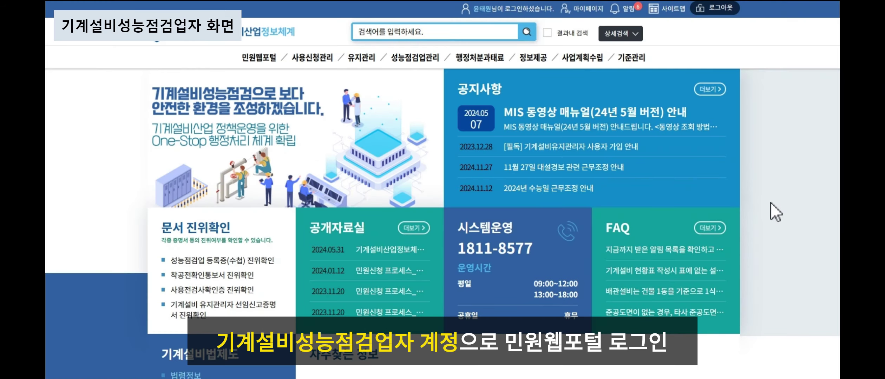
- Open the personal information on My Page and check the inspector's user type for 성능점검기록(기계설비성능점검업자)
left_click(589, 15)
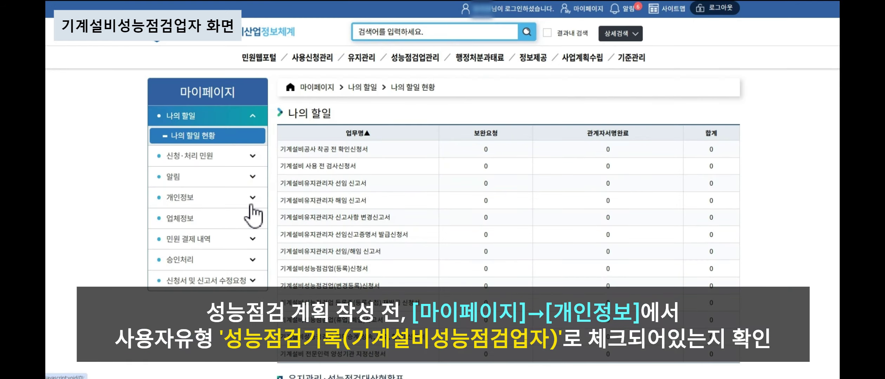
left_click(251, 197)
scroll(246, 161, "down", 3)
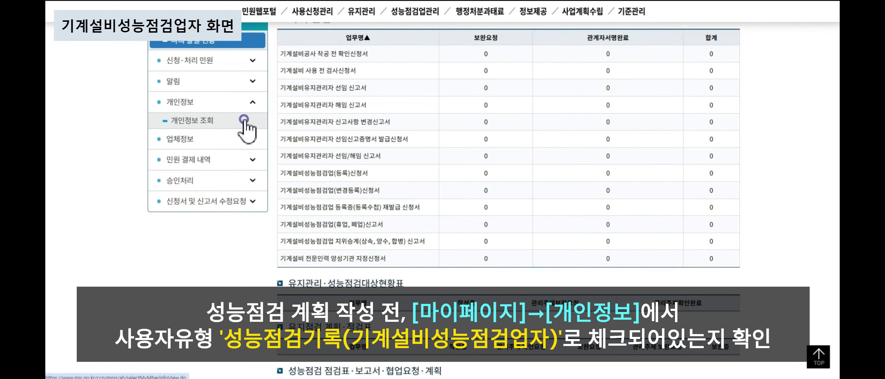
left_click(245, 121)
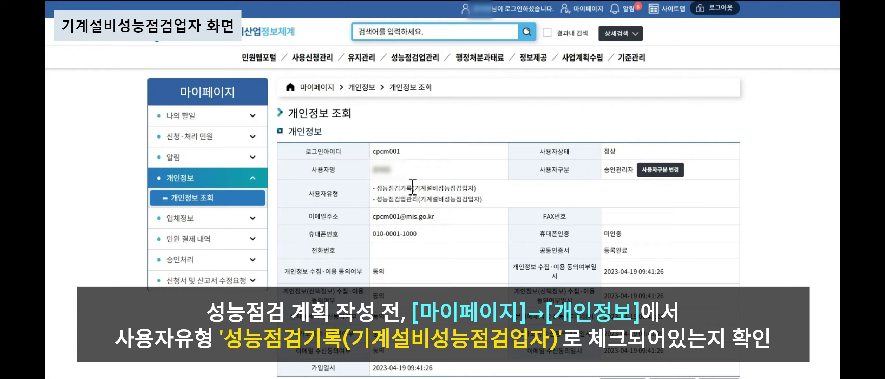
left_click_drag(383, 189, 480, 192)
left_click(489, 188)
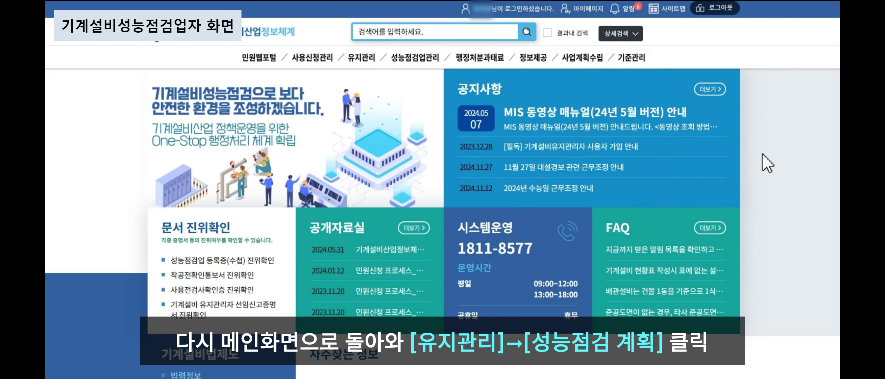
- Start a new performance inspection plan (성능점검 계획) for 제주빌딩, titled "2024년 기계설비 성능점검 계획"
mouse_move(366, 69)
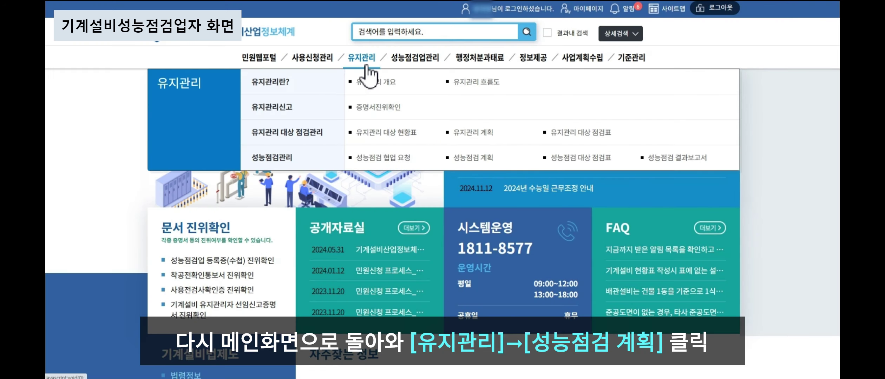
left_click(479, 164)
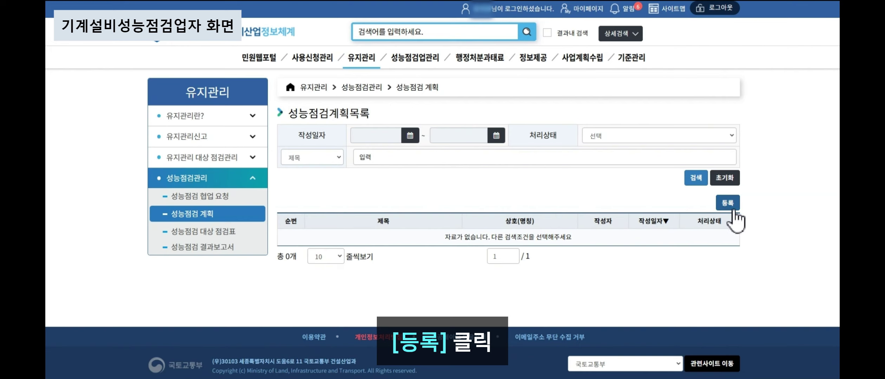
left_click(734, 211)
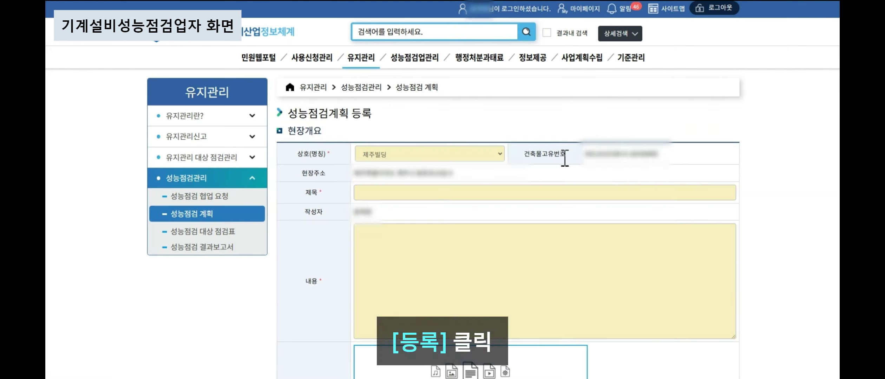
left_click(496, 154)
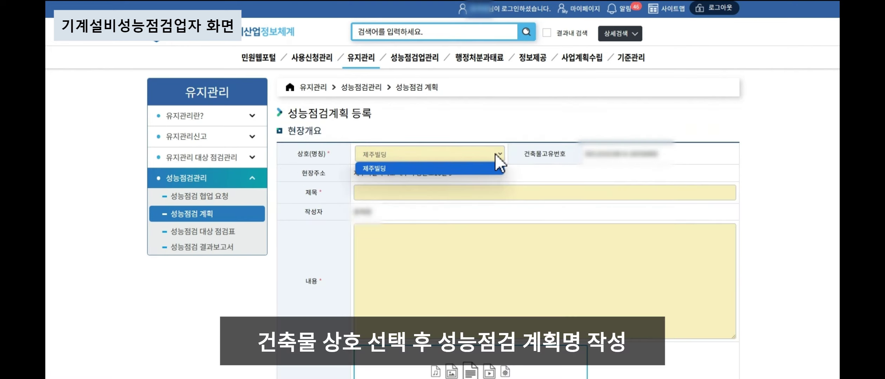
left_click(495, 170)
left_click(545, 191)
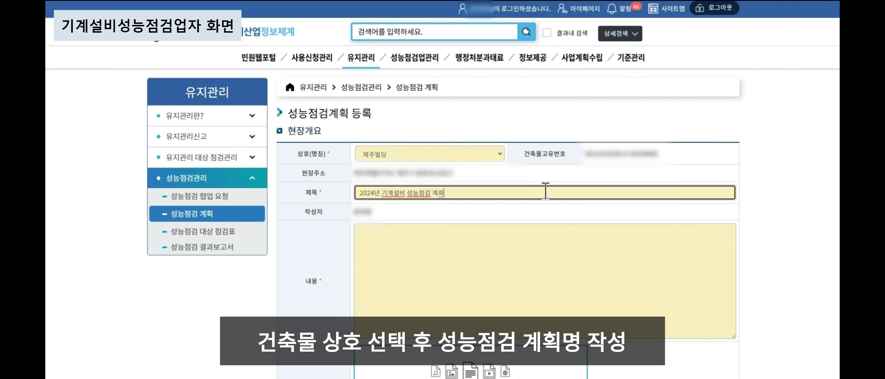
- Enter the plan content "2024년 기계설비 성능점검 계획입니다." and attach the file 성능점검계획.pdf
scroll(547, 180, "down", 3)
left_click(549, 172)
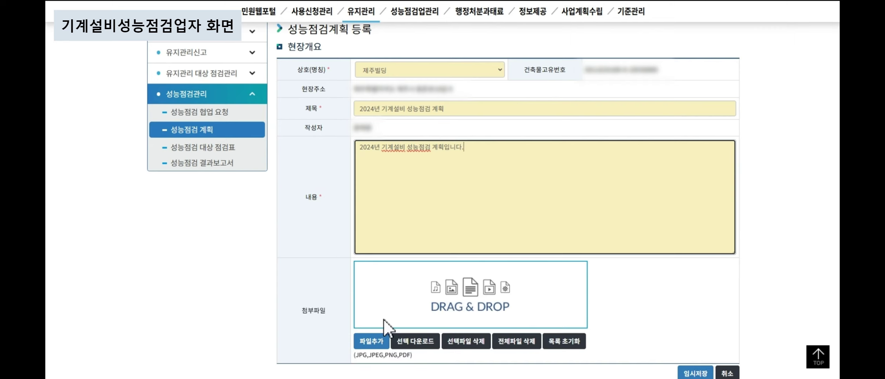
left_click(386, 341)
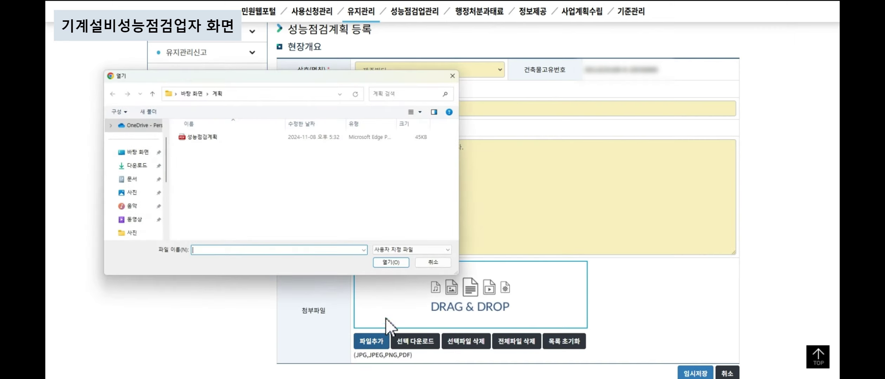
double_click(274, 141)
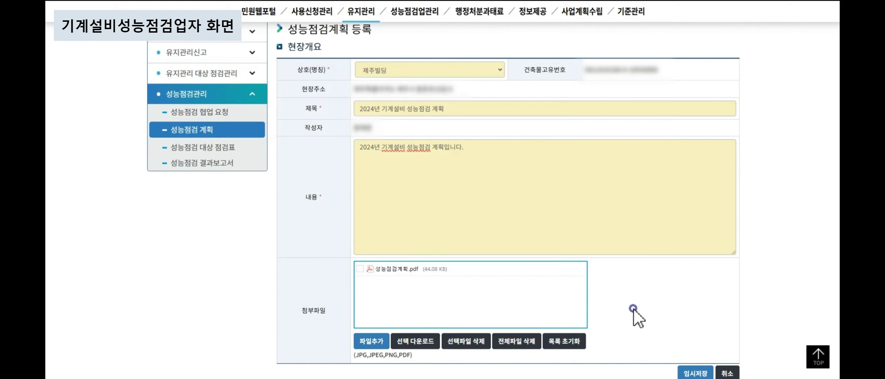
- Temporarily save the performance inspection plan and submit it to the managing entity for confirmation (관리주체 확인요청)
left_click(706, 369)
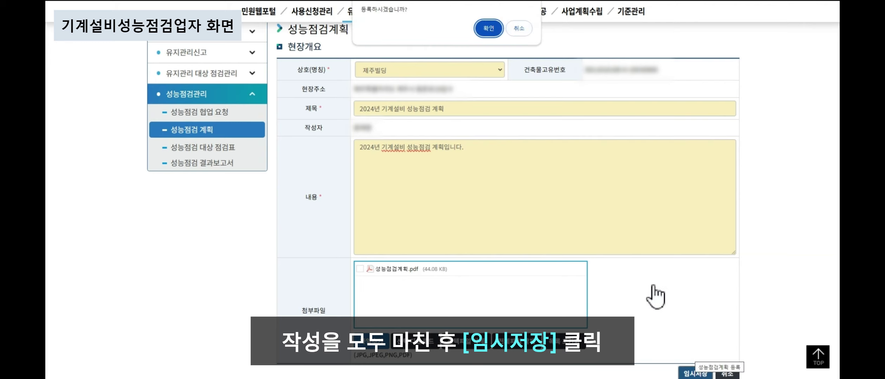
key("Return")
key("Return")
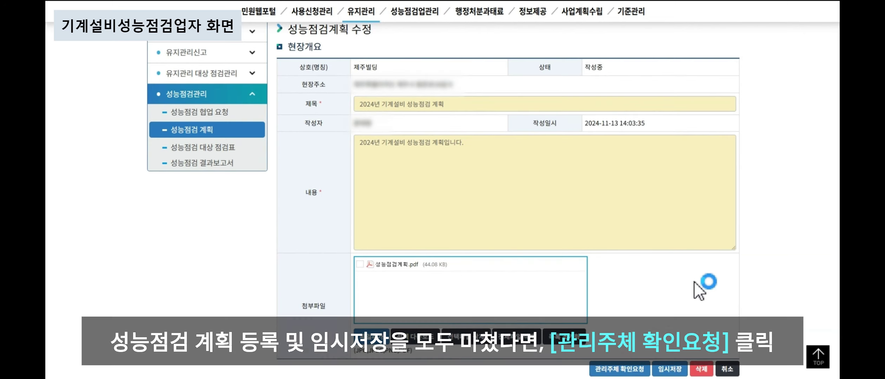
left_click(637, 369)
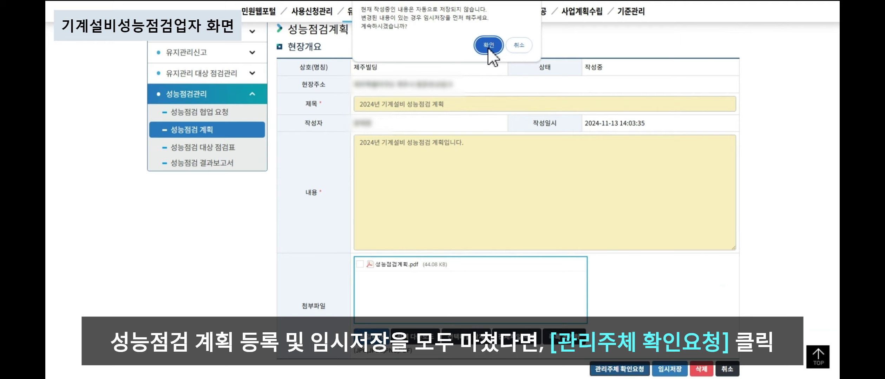
left_click(488, 46)
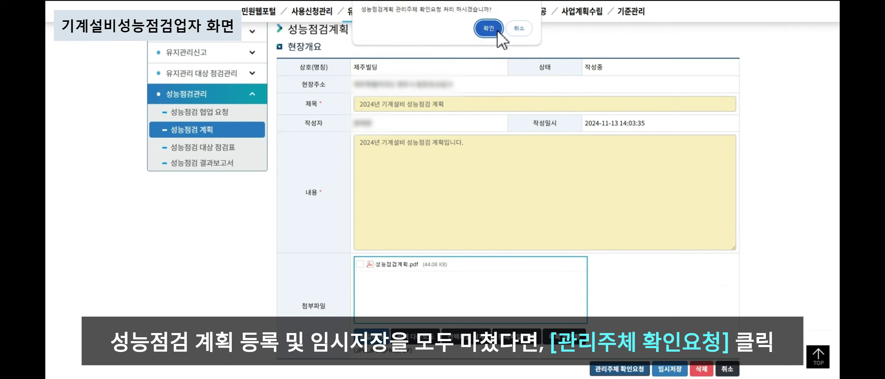
left_click(497, 30)
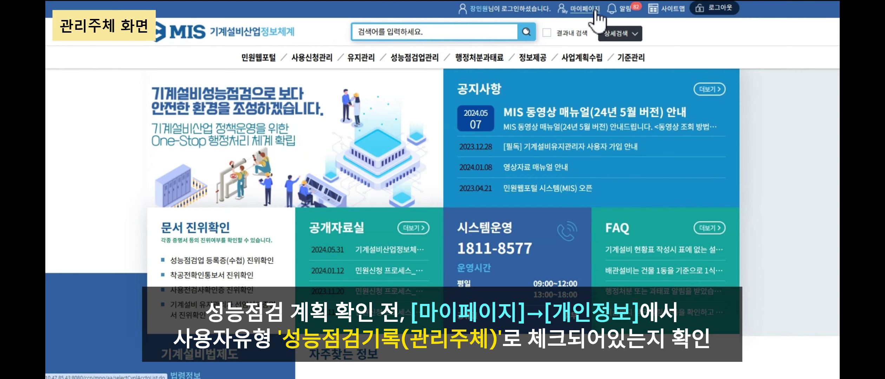
- In the managing entity's account, open the personal information on My Page and check the user type for 성능점검기록(관리주체)
left_click(585, 8)
left_click(256, 198)
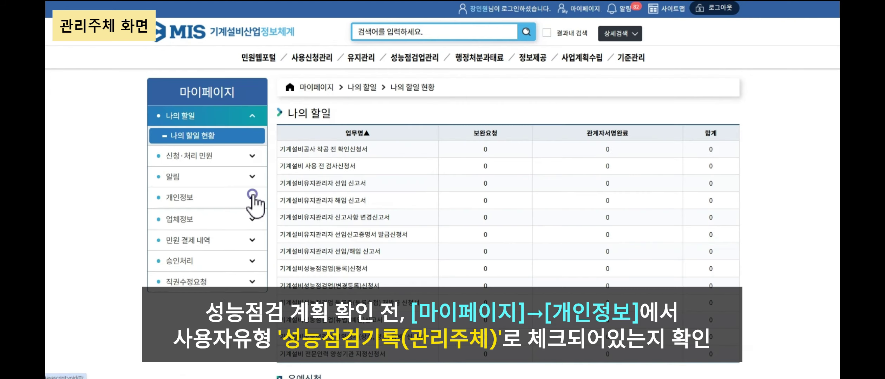
scroll(223, 125, "down", 3)
left_click(220, 121)
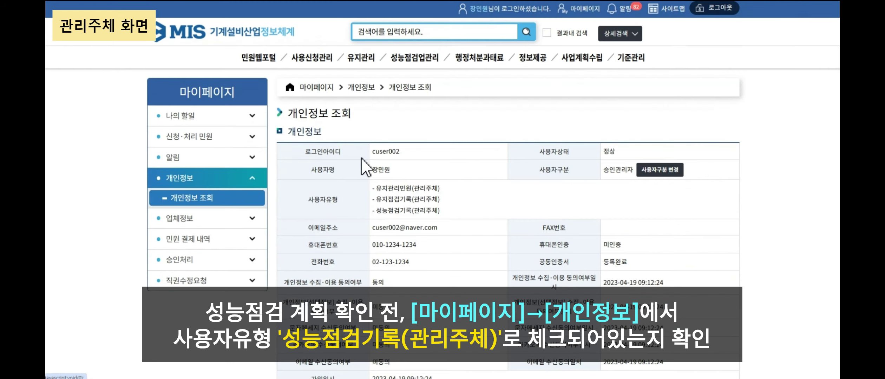
left_click_drag(377, 211, 443, 211)
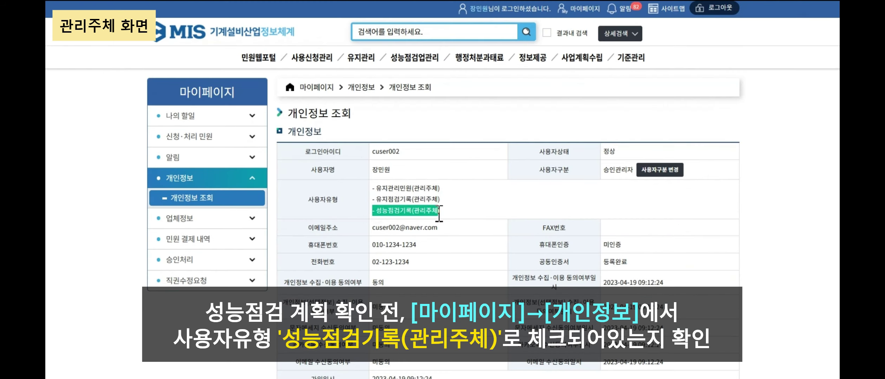
left_click(454, 212)
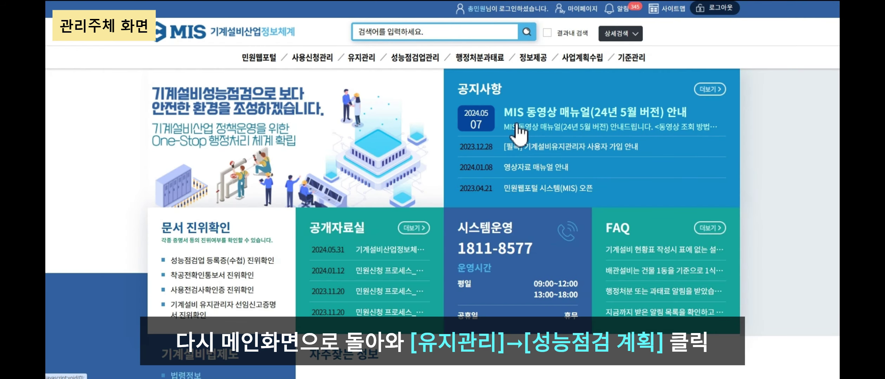
- Open the "2024년 기계설비 성능점검 계획" from the managing entity's inspection plan list and process it as 관리주체 확인완료
mouse_move(372, 59)
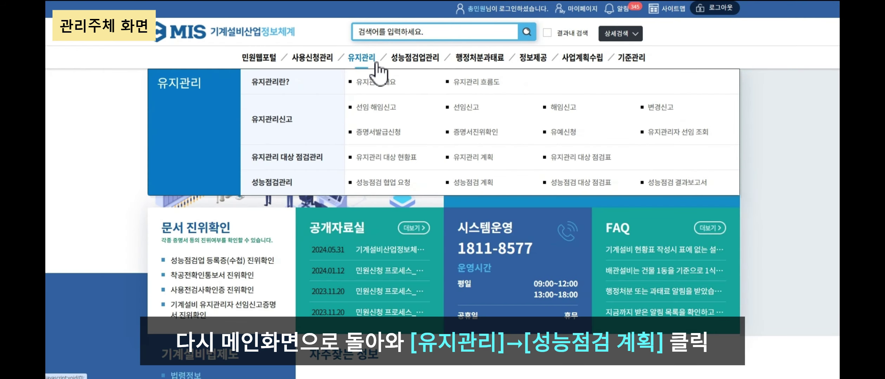
left_click(490, 184)
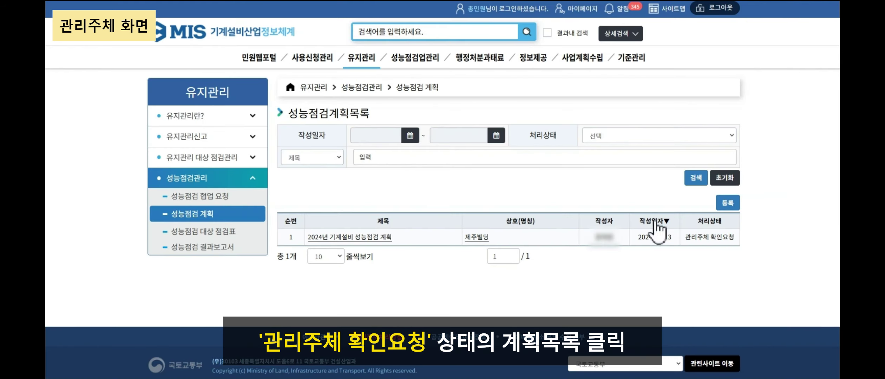
left_click(394, 237)
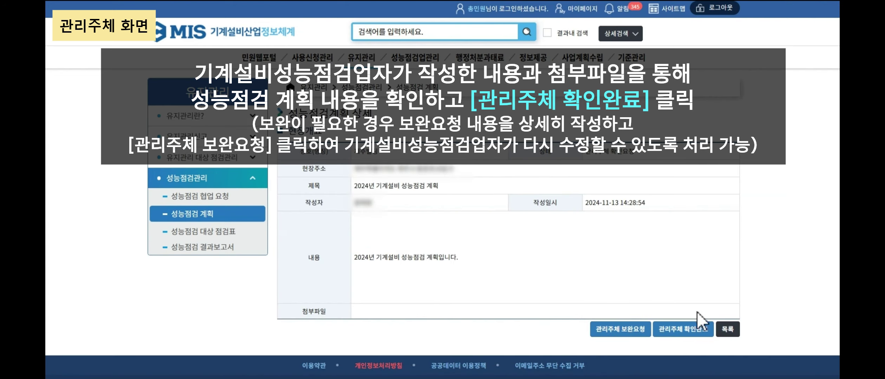
left_click(697, 332)
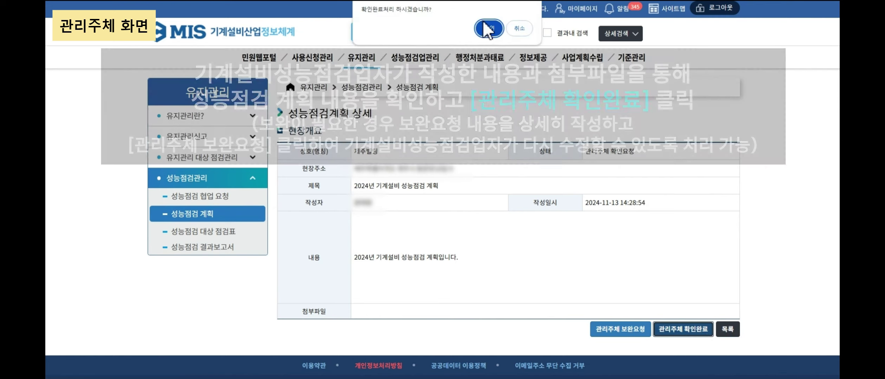
left_click(493, 32)
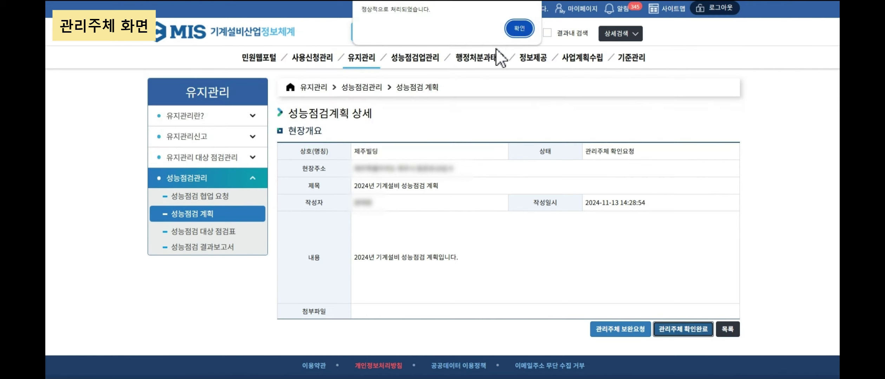
left_click(528, 30)
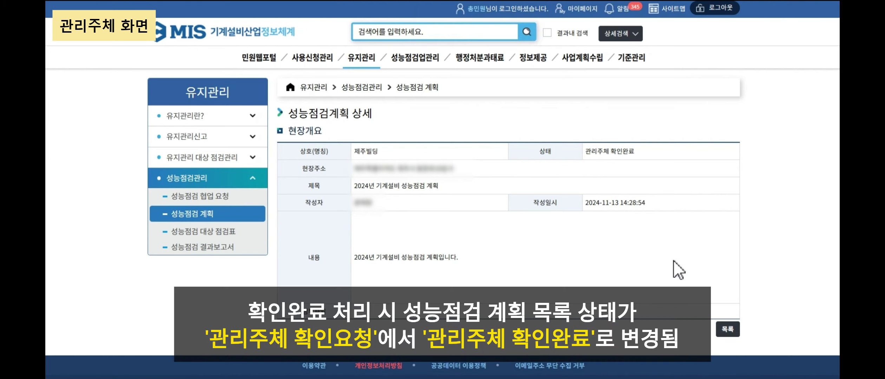
left_click(654, 190)
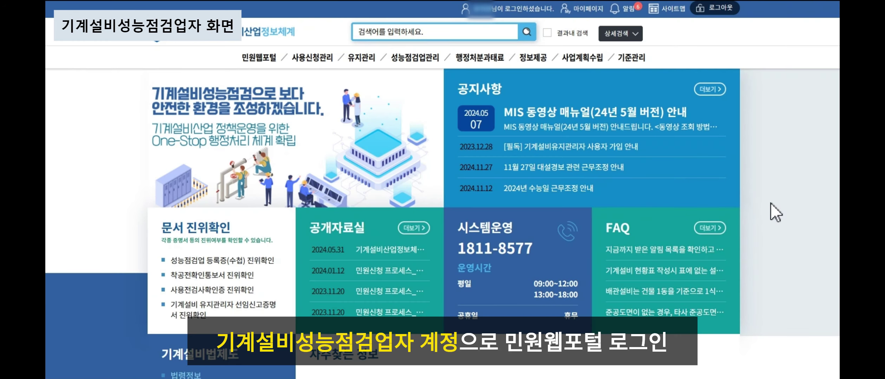
- In the inspector's account, open the personal information on My Page and check the user type for 성능점검기록(기계설비성능점검업자)
left_click(588, 16)
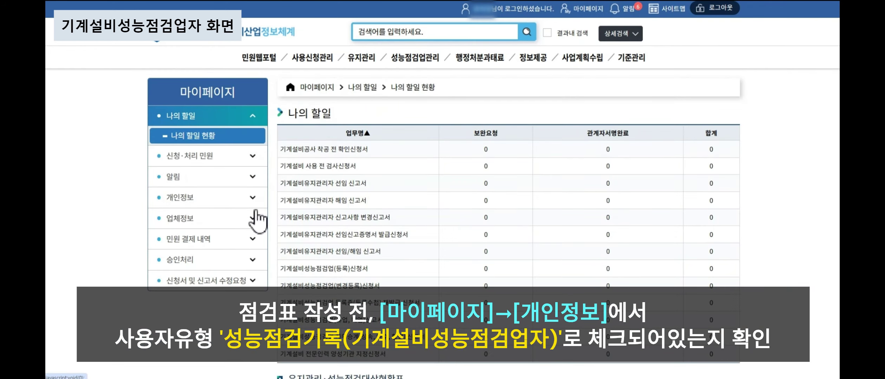
left_click(252, 197)
scroll(247, 132, "down", 3)
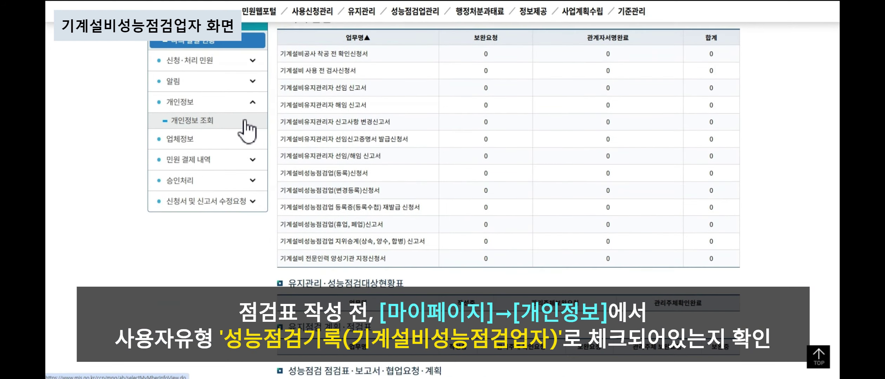
left_click(245, 122)
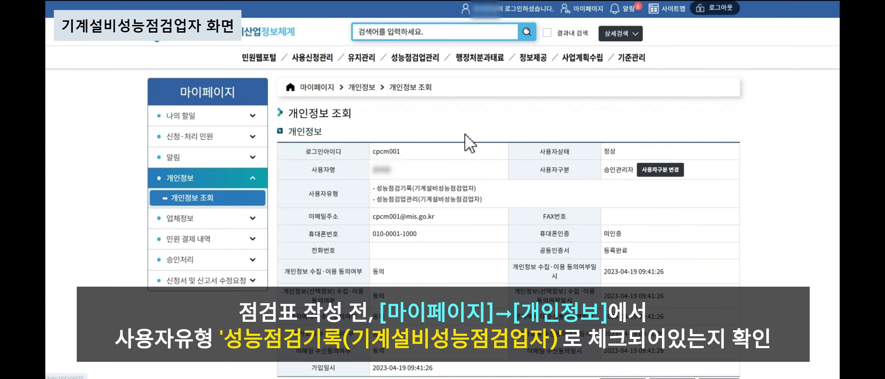
left_click_drag(371, 190, 478, 192)
left_click(492, 190)
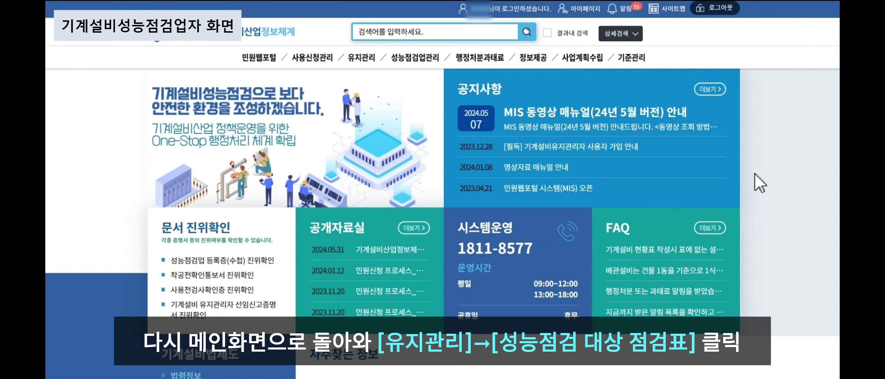
- Start registering a new 성능점검 대상 점검표 record under 성능점검관리 for the building 제주빌딩
mouse_move(355, 59)
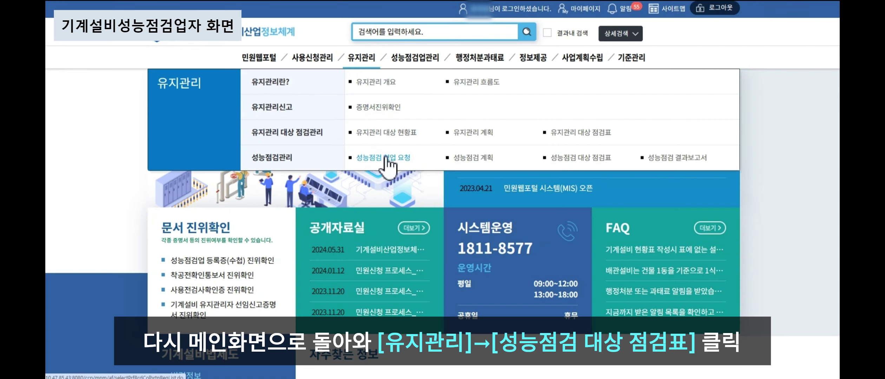
left_click(590, 165)
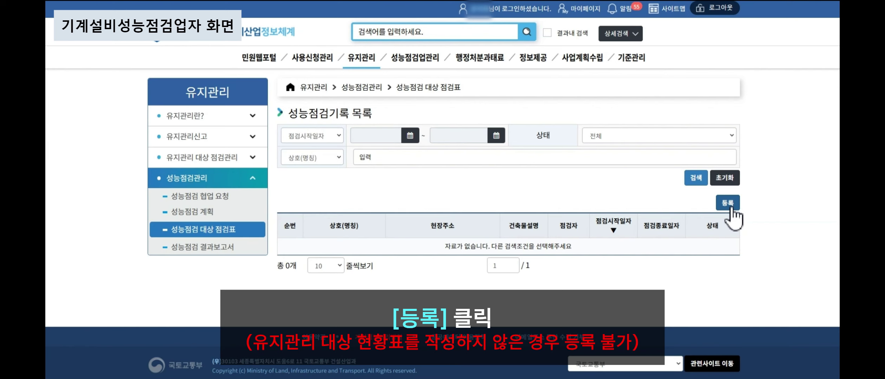
left_click(727, 203)
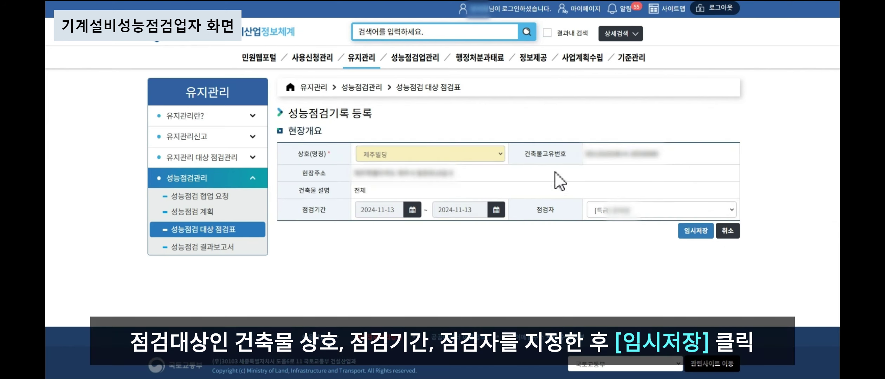
left_click(500, 155)
left_click(496, 170)
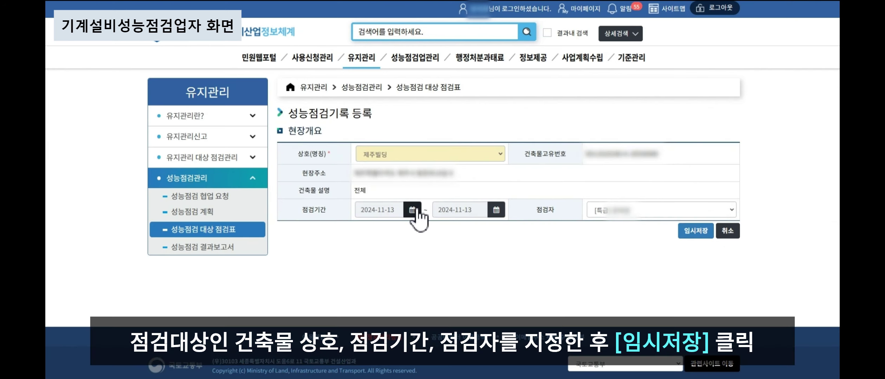
- Set the end of the inspection period to 2024-12-31 and temporarily save the new performance inspection record
left_click(496, 210)
left_click(558, 88)
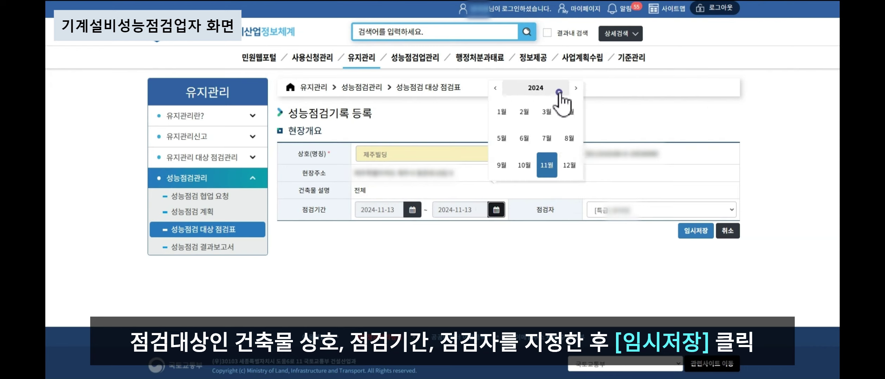
left_click(565, 165)
left_click(523, 198)
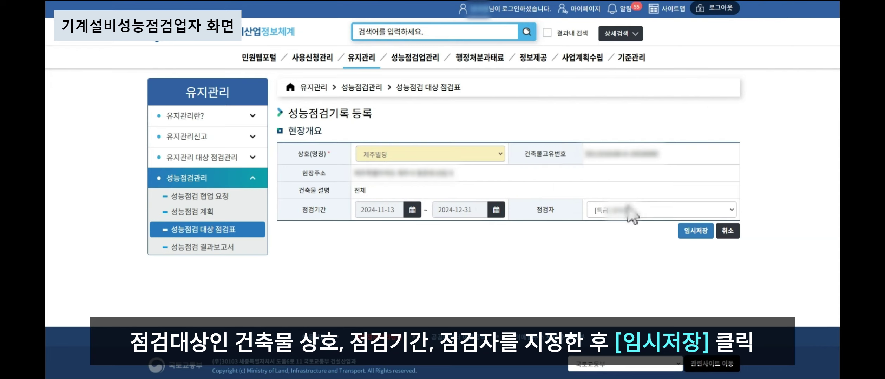
left_click(696, 231)
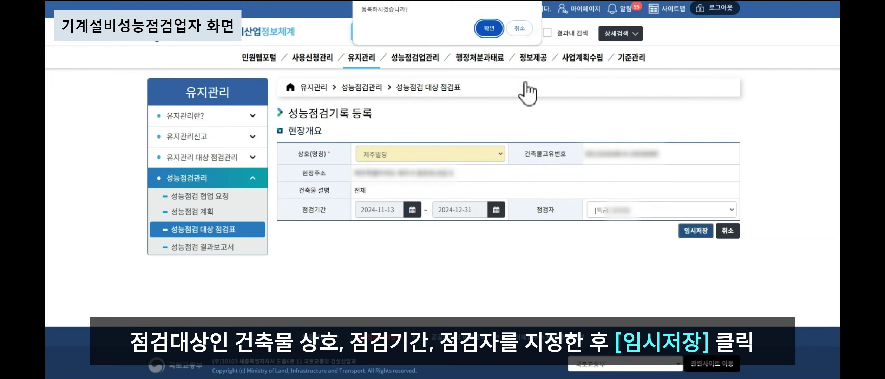
left_click(495, 28)
left_click(519, 28)
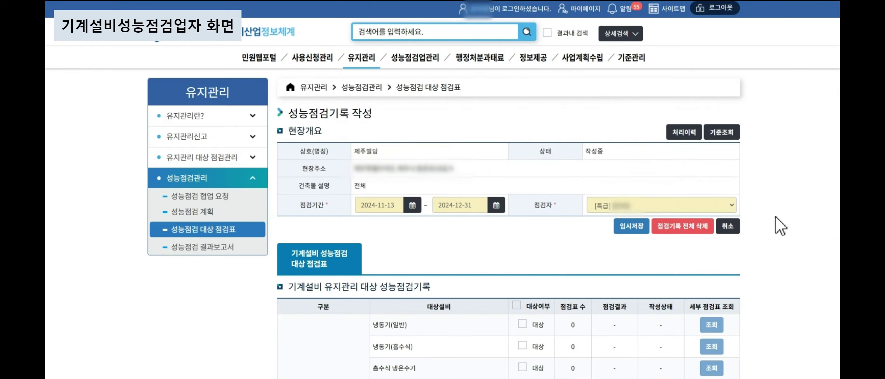
- Mark 보일러 as an inspection target in the 열원 및 냉난방설비 group
scroll(765, 218, "down", 4)
scroll(748, 222, "down", 3)
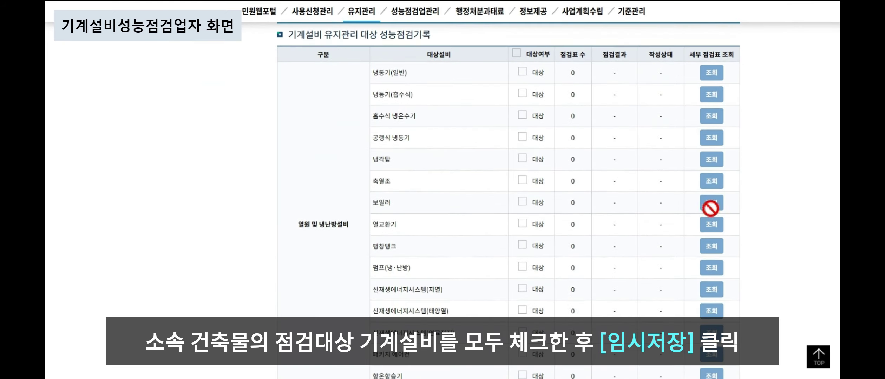
left_click(522, 201)
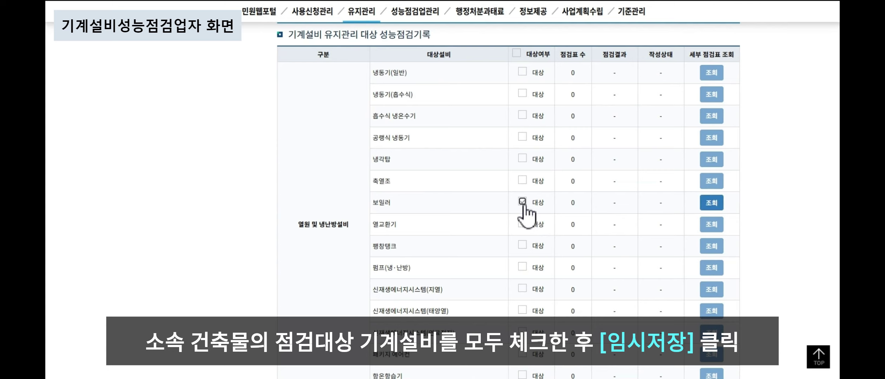
left_click(522, 267)
left_click(523, 353)
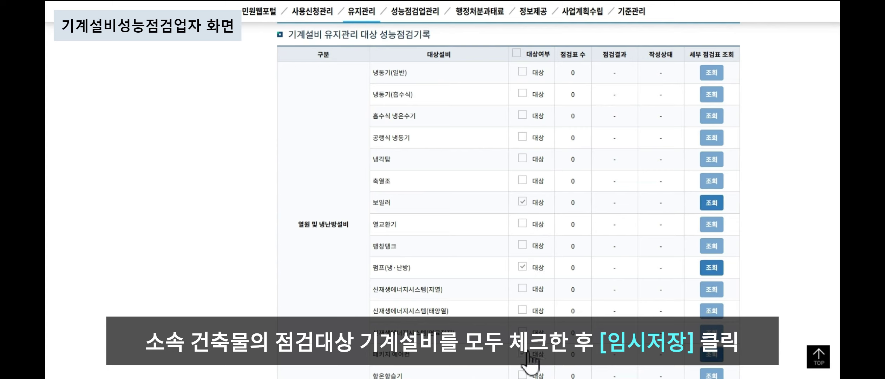
left_click(522, 353)
left_click(522, 265)
- Temporarily save the inspection target equipment selection and acknowledge the save
scroll(768, 249, "down", 12)
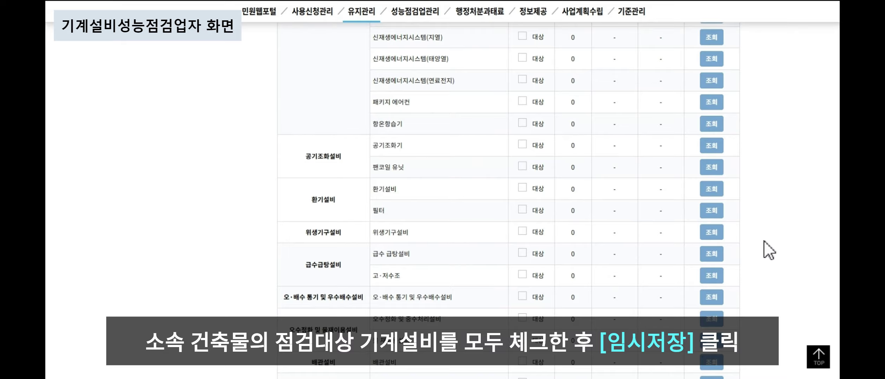
left_click(723, 262)
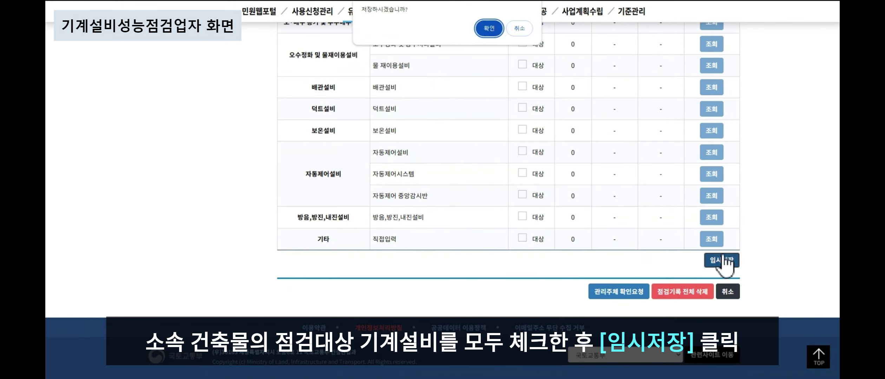
left_click(495, 35)
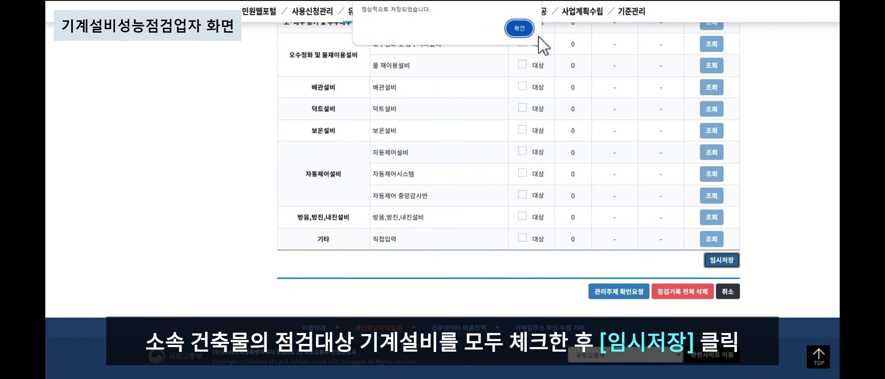
left_click(519, 28)
- Open the detailed checklist list for 보일러 and start registering a new boiler checklist
scroll(689, 209, "up", 12)
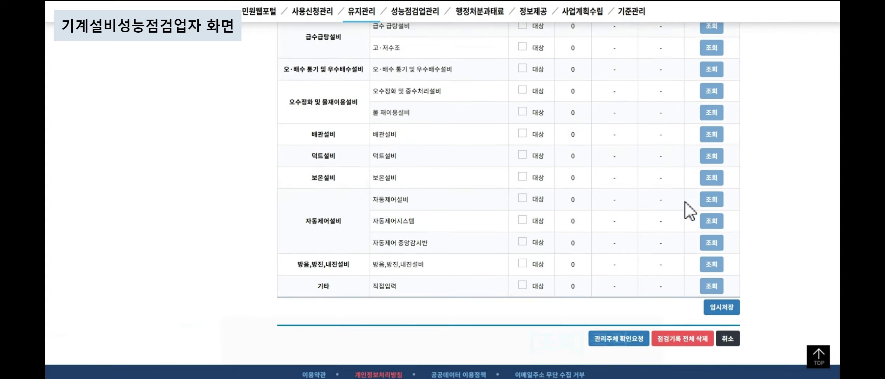
left_click(719, 229)
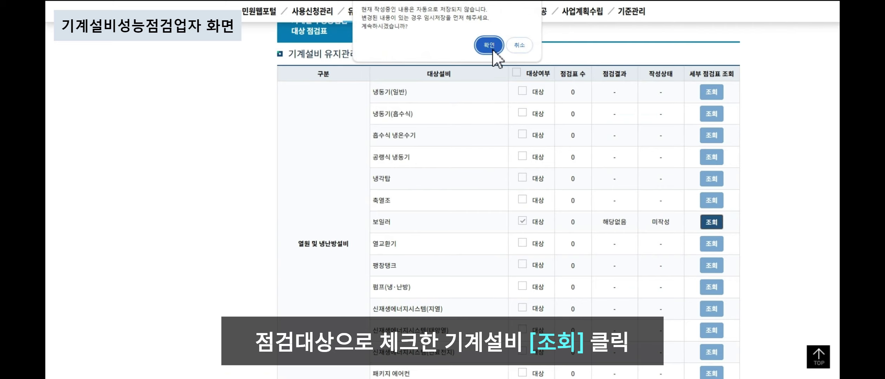
left_click(489, 45)
scroll(597, 209, "down", 4)
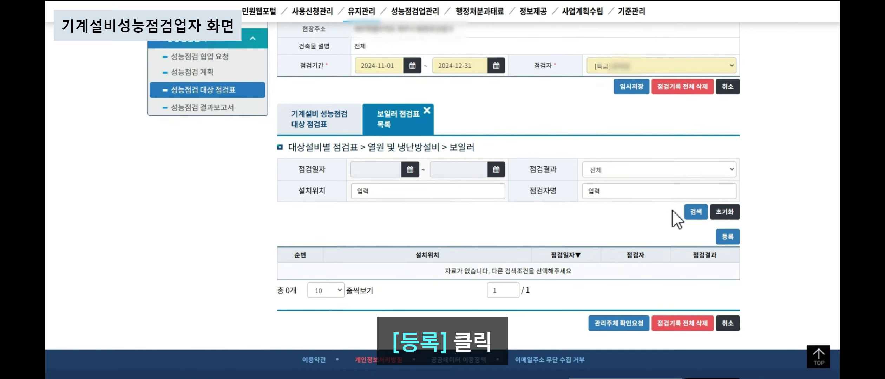
left_click(735, 240)
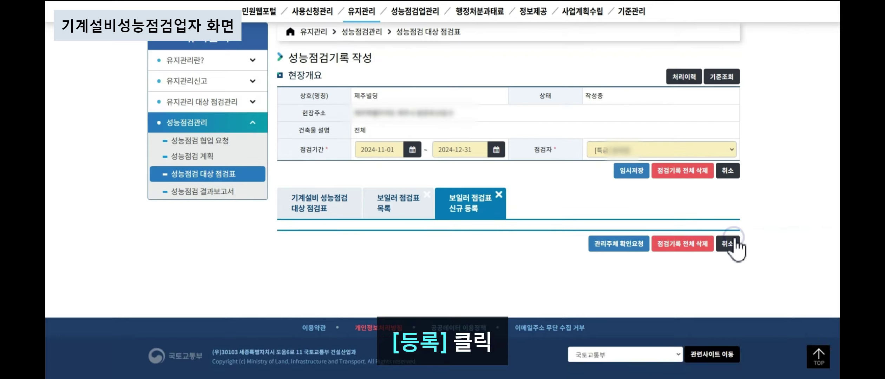
- Look up the boiler's registered installation locations and load 기계실-1 into the checklist
scroll(632, 209, "down", 3)
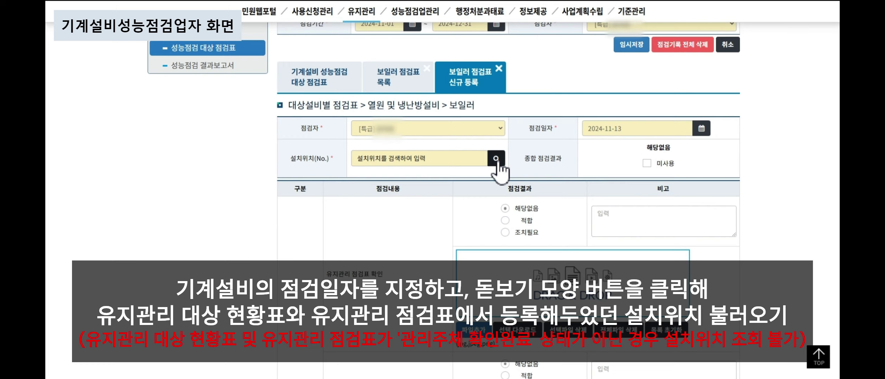
left_click(497, 165)
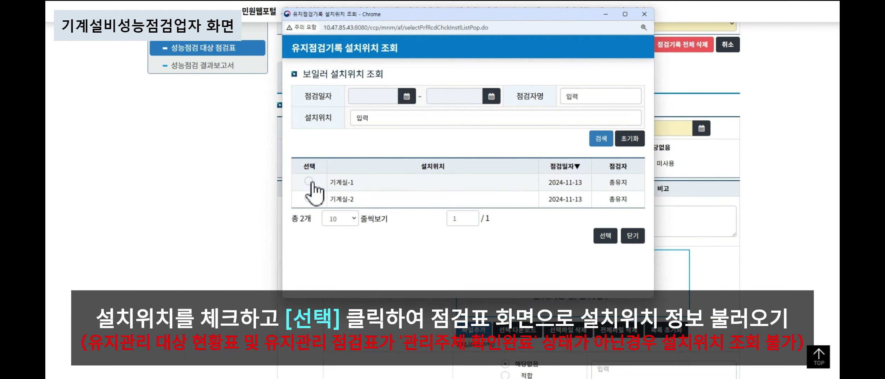
left_click(610, 238)
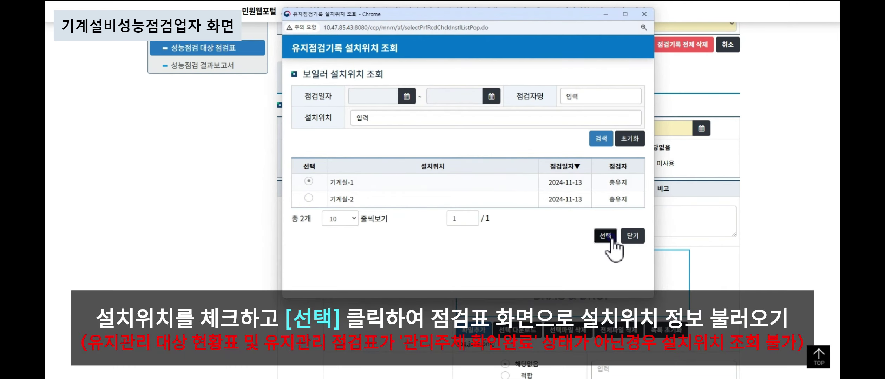
- Rate 유지관리 점검표 확인 and the item after it as 적합, attaching 설비사진1.png and 설비사진2.png respectively
scroll(606, 223, "down", 3)
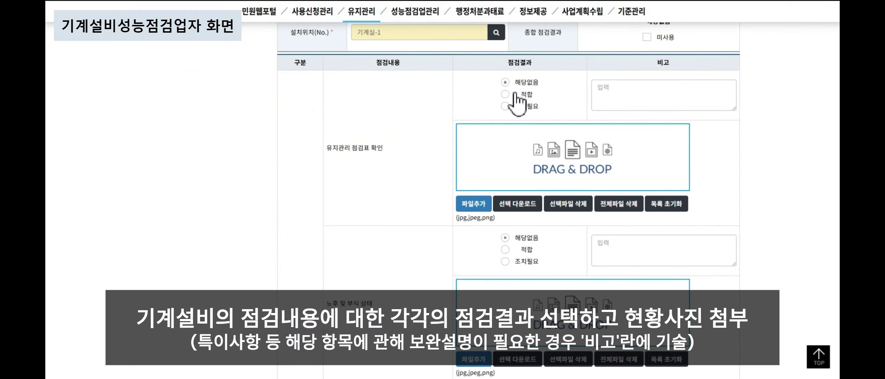
left_click(505, 94)
left_click(482, 206)
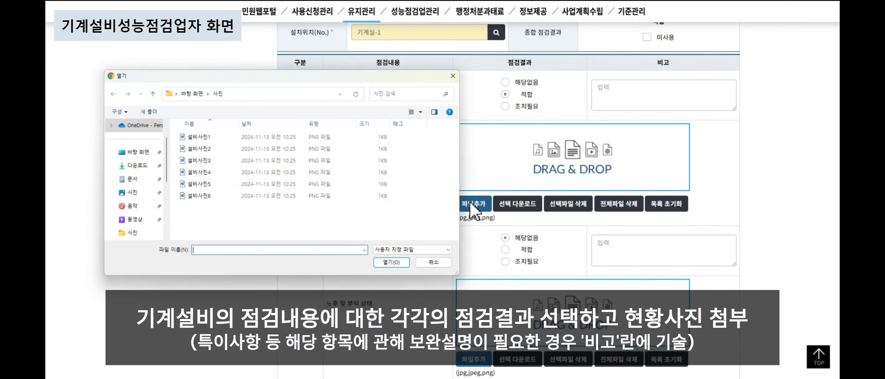
double_click(316, 143)
left_click(505, 250)
scroll(502, 255, "down", 2)
left_click(474, 275)
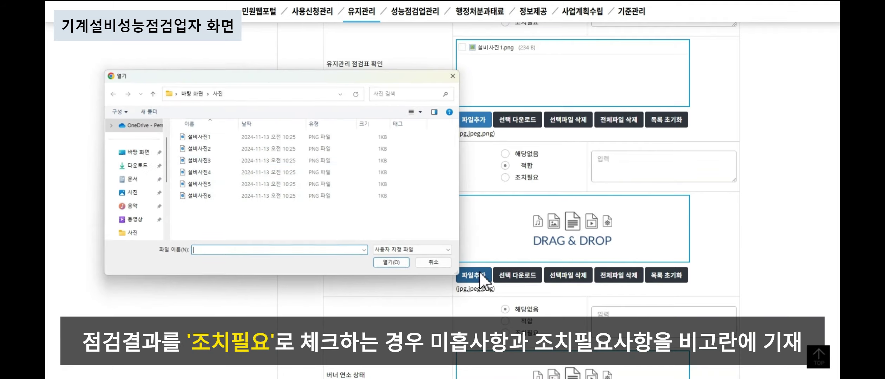
double_click(199, 149)
- Rate 버너 연소 상태 and the item after it as 적합, attaching an equipment photo to each
scroll(505, 246, "down", 2)
left_click(505, 230)
scroll(491, 281, "down", 1)
left_click(482, 303)
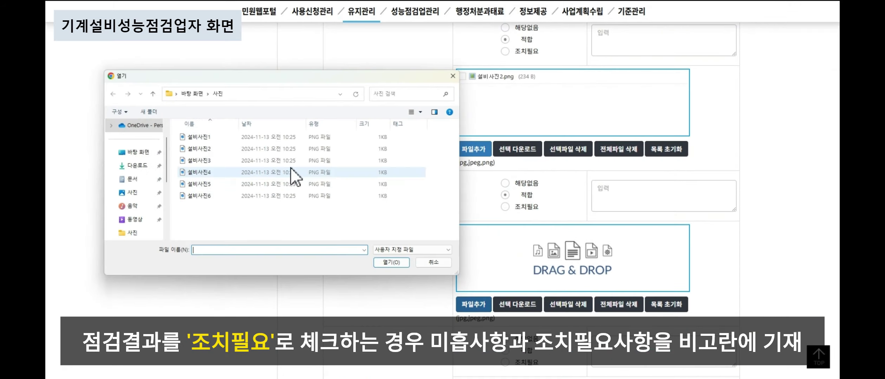
double_click(293, 174)
scroll(559, 243, "down", 5)
left_click(505, 140)
left_click(491, 250)
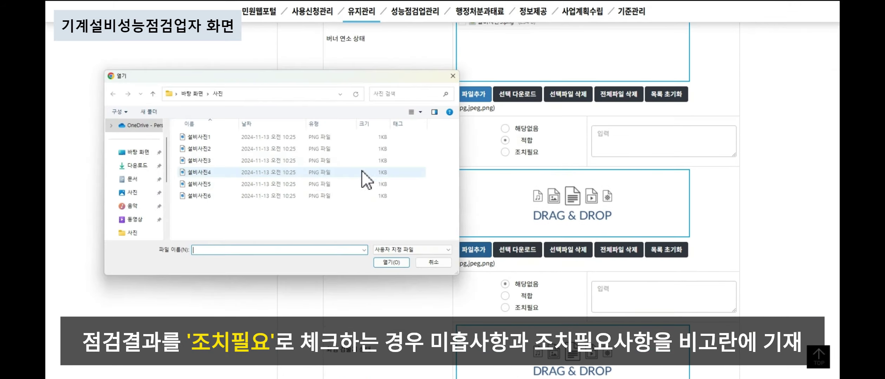
double_click(367, 178)
- Rate the next three boiler checklist items, through 운전 압력 상태 and 안전밸브 및 압력스위치 상태, as 적합
scroll(573, 232, "down", 4)
left_click(525, 184)
scroll(533, 211, "down", 2)
left_click(518, 242)
scroll(520, 260, "down", 3)
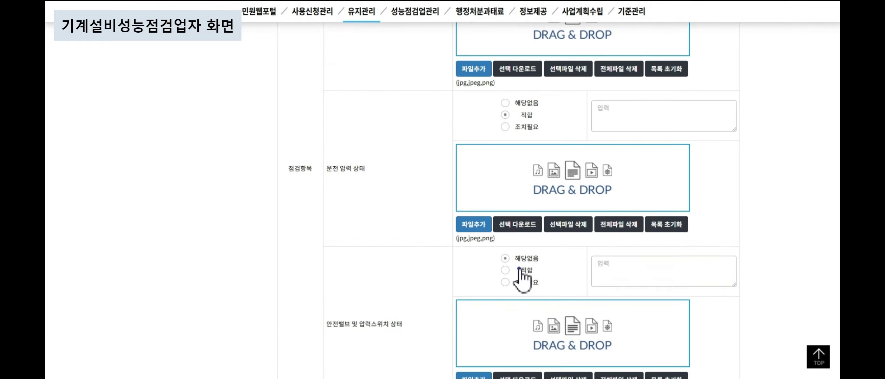
left_click(520, 263)
- Rate 배기가스 성분 측정 as 적합 and enter the remark "배기가스 측정값 작성"
scroll(527, 239, "down", 4)
left_click(527, 215)
left_click(647, 223)
type("배기갓")
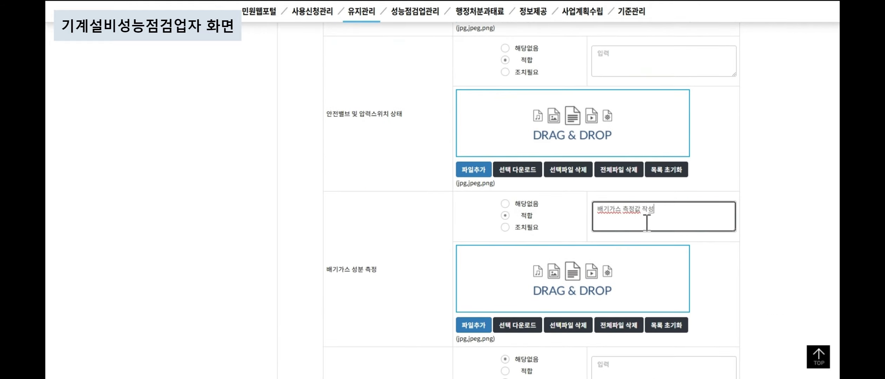
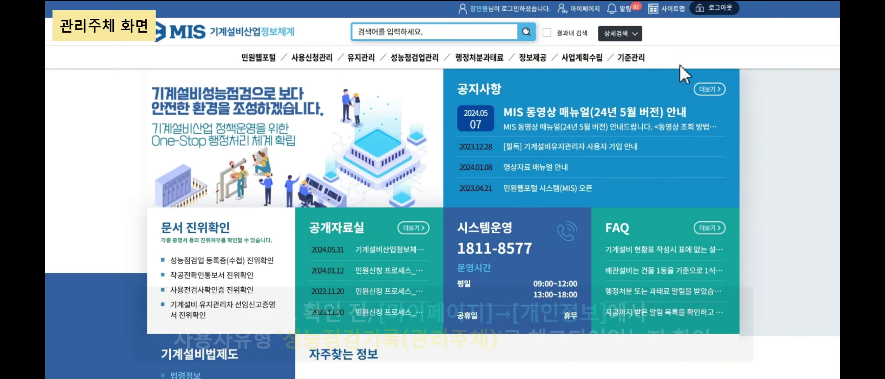
- In the managing entity's account, open My Page's personal information to verify the 성능점검기록(관리주체) user type before checklist confirmation
left_click(584, 8)
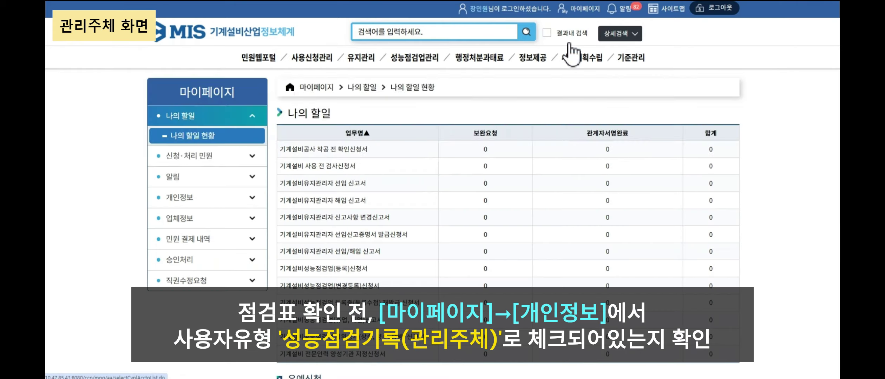
left_click(252, 199)
scroll(221, 130, "down", 3)
left_click(221, 121)
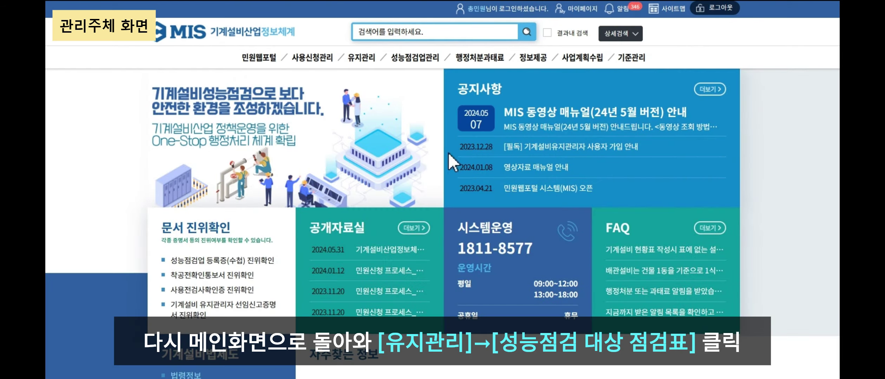
- Open the 제주빌딩 inspection record awaiting 관리주체 확인 요청 from the 성능점검 대상 점검표 page
mouse_move(372, 65)
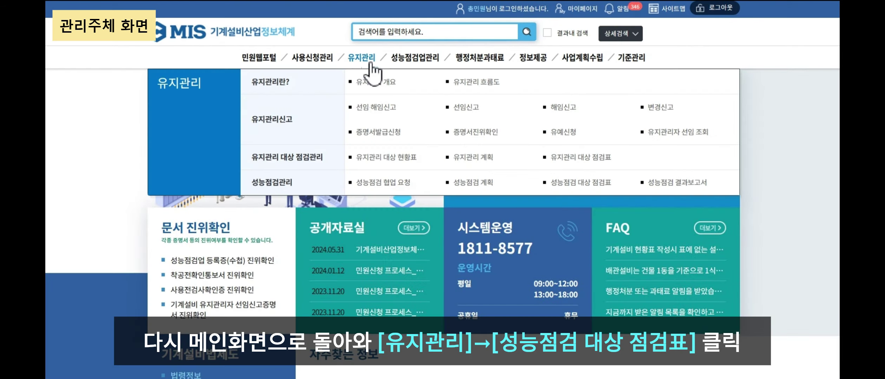
scroll(492, 192, "down", 1)
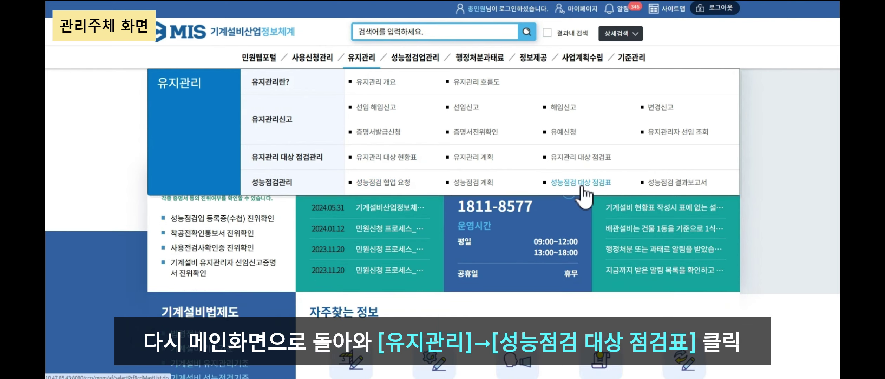
left_click(581, 188)
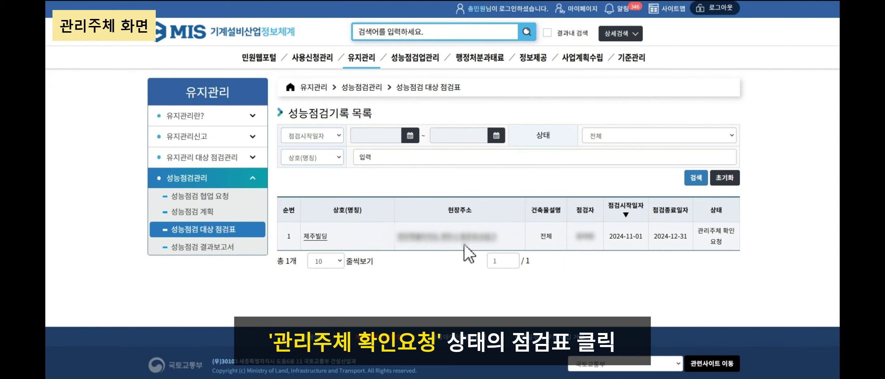
left_click(338, 235)
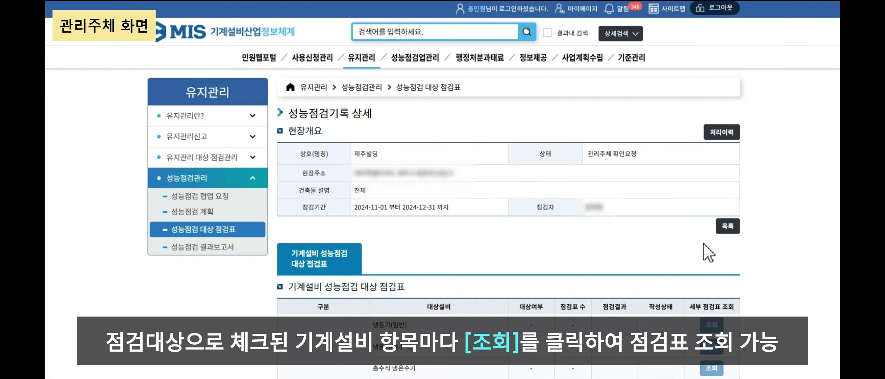
- Review the 보일러 checklist registered for 기계실-1, including the item results and remarks
scroll(703, 245, "down", 6)
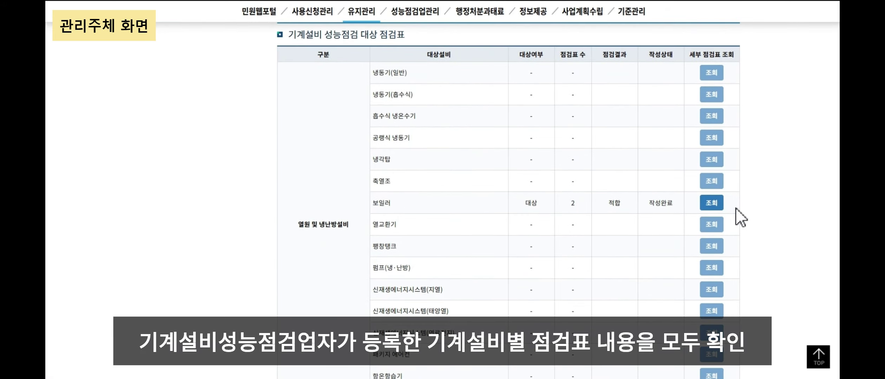
left_click(716, 205)
scroll(703, 206, "down", 4)
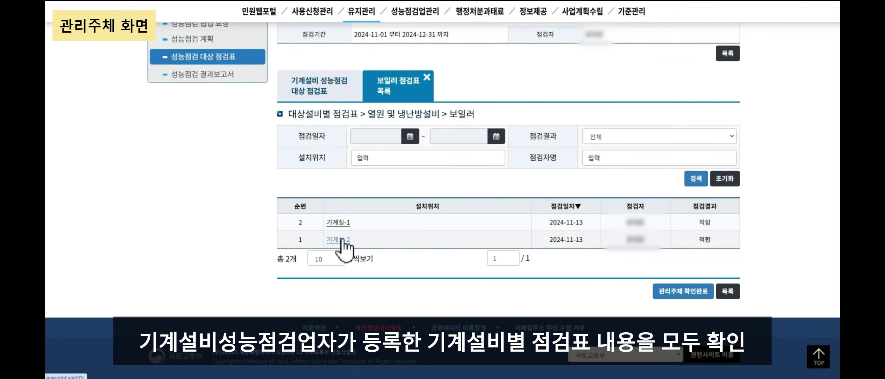
left_click(346, 223)
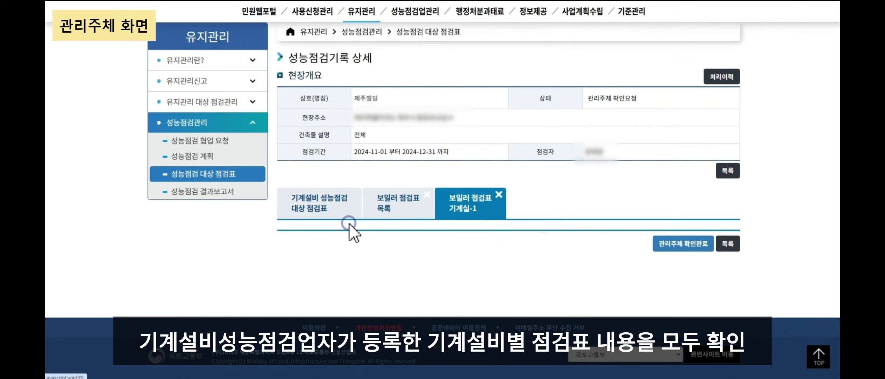
scroll(598, 235, "down", 3)
scroll(598, 236, "down", 7)
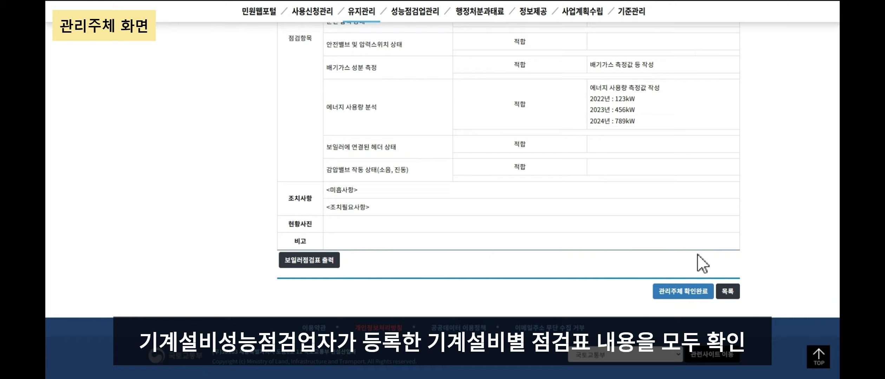
- Return to the boiler checklist list and review the checklist for 기계실-2 through to its end
scroll(700, 261, "up", 9)
left_click(408, 105)
left_click(456, 101)
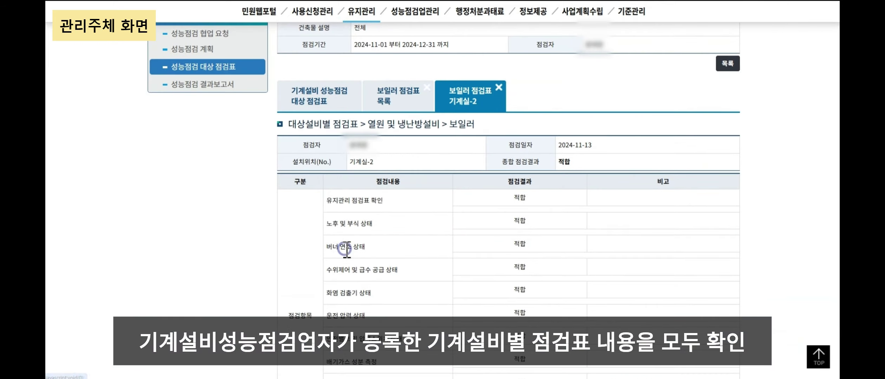
scroll(651, 238, "down", 4)
scroll(653, 243, "down", 4)
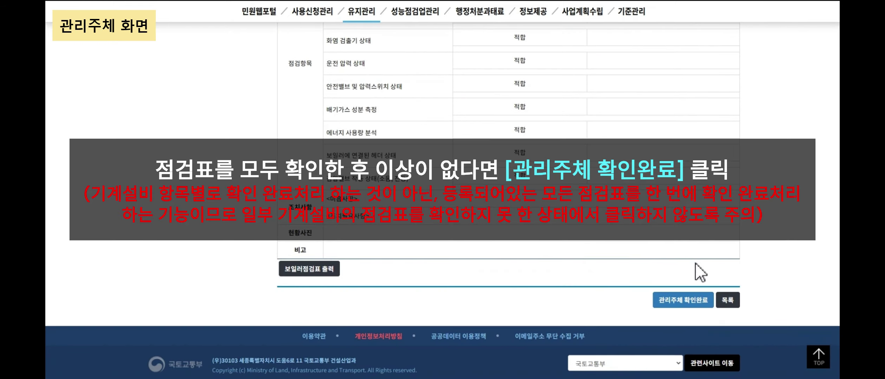
- Submit 관리주체 확인완료 for the inspection record with the request text "성능점검기록을 관리주체에서 확인완료 처리합니다."
left_click(703, 306)
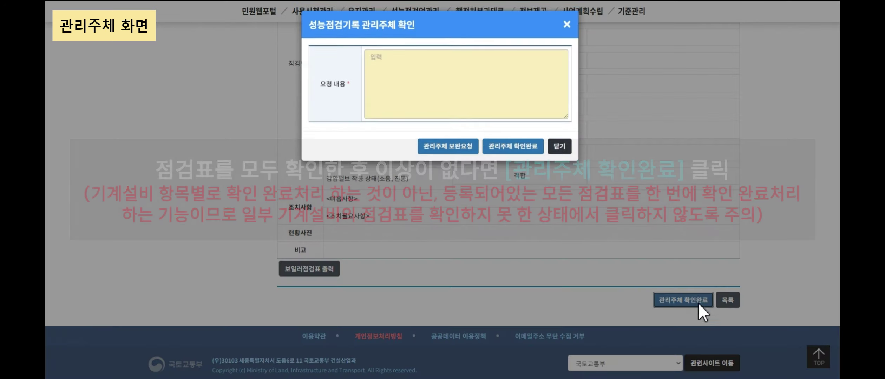
left_click(540, 93)
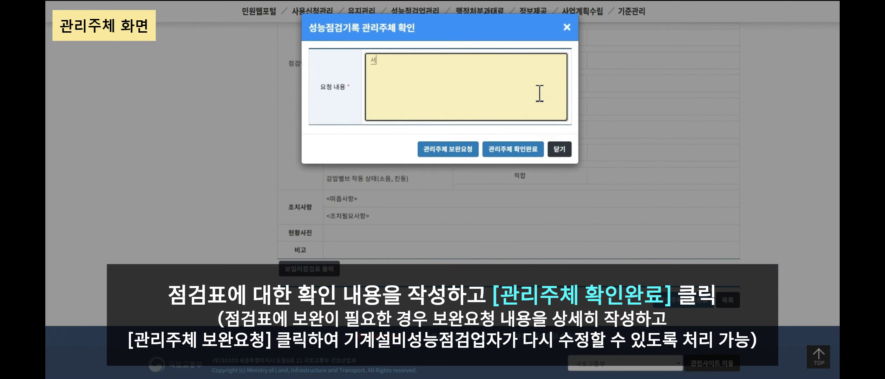
type("성능점검기록을 관리주체에서 회")
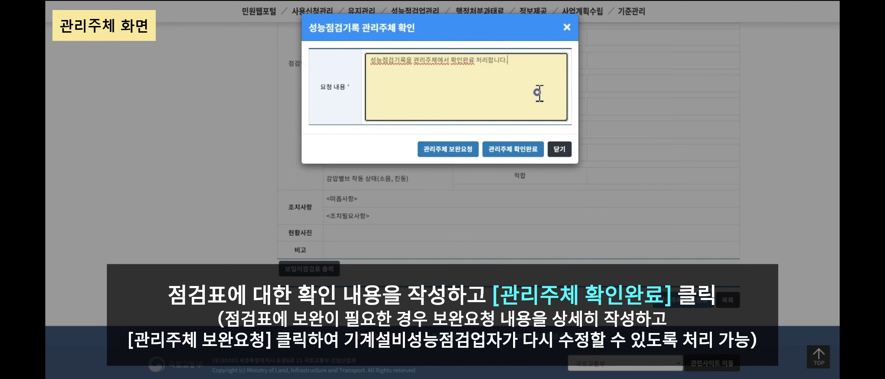
left_click(536, 154)
left_click(489, 29)
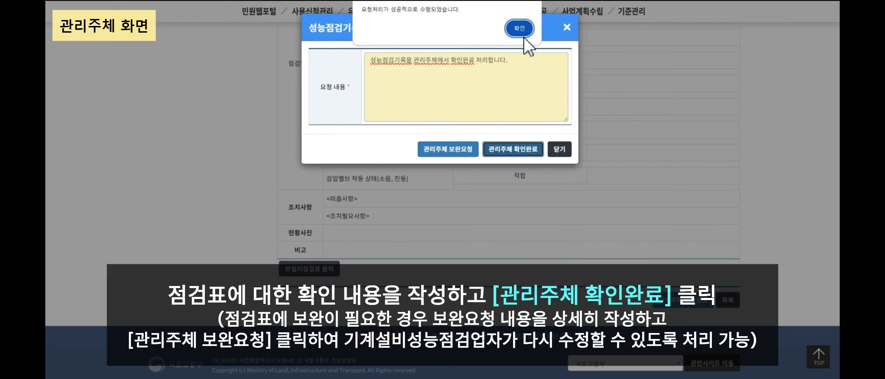
left_click(527, 30)
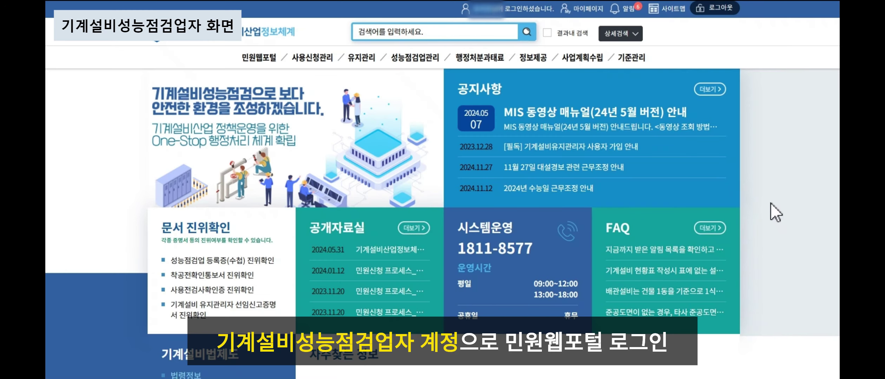
- In the inspection company's account, open My Page's personal information to verify the 성능점검기록(기계설비성능점검업자) user type
left_click(591, 18)
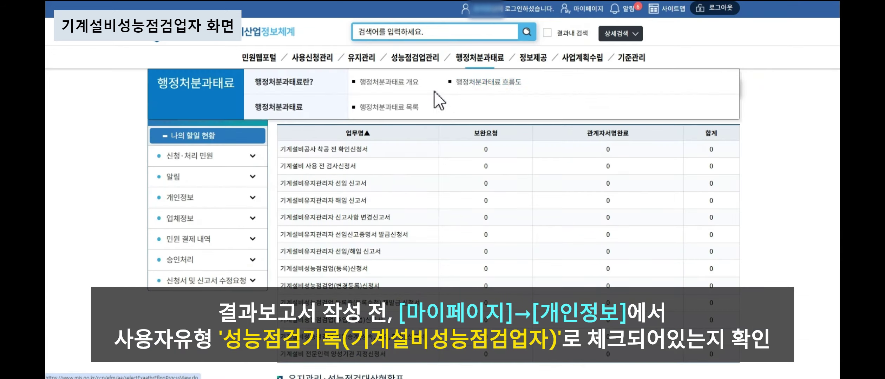
left_click(254, 200)
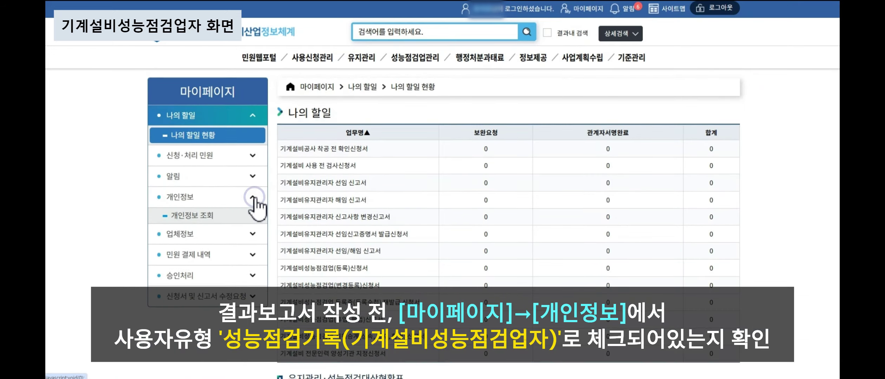
scroll(246, 176, "down", 2)
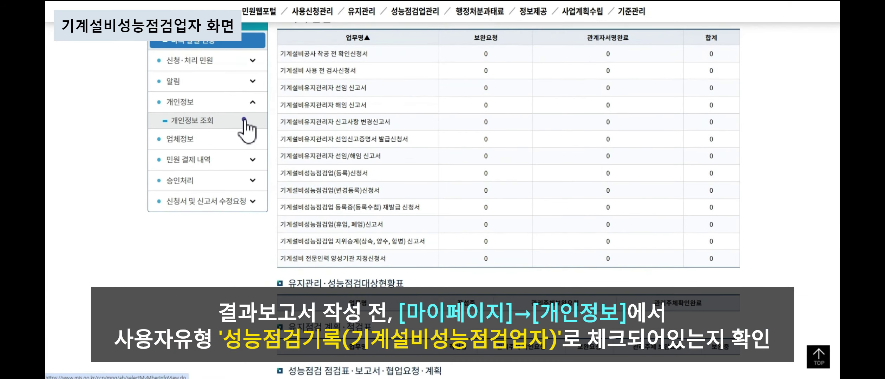
left_click(245, 122)
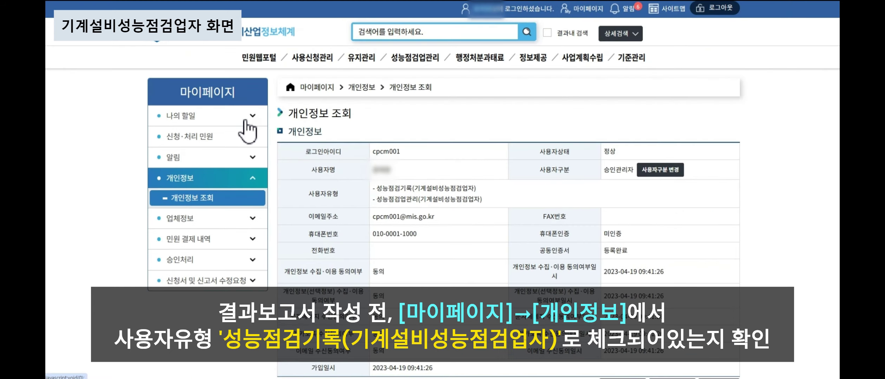
left_click_drag(372, 189, 475, 187)
left_click(477, 187)
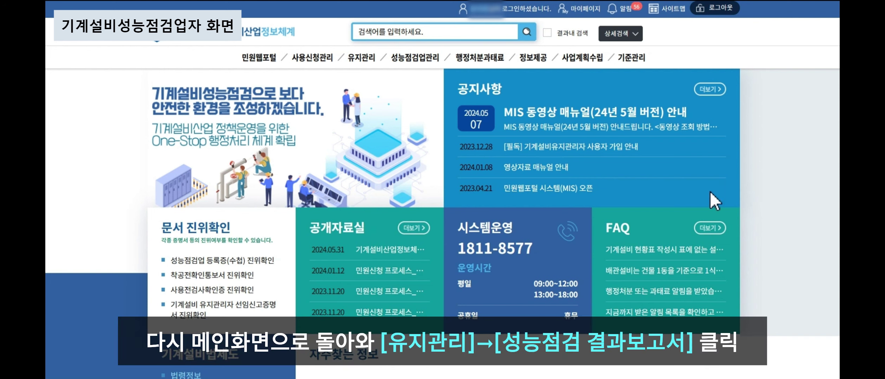
- Open a new registration form for a 성능점검 결과보고서 under 유지관리
mouse_move(362, 58)
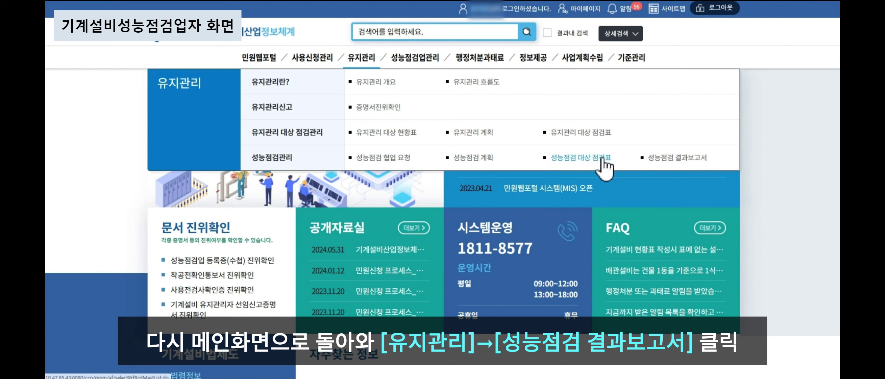
left_click(687, 165)
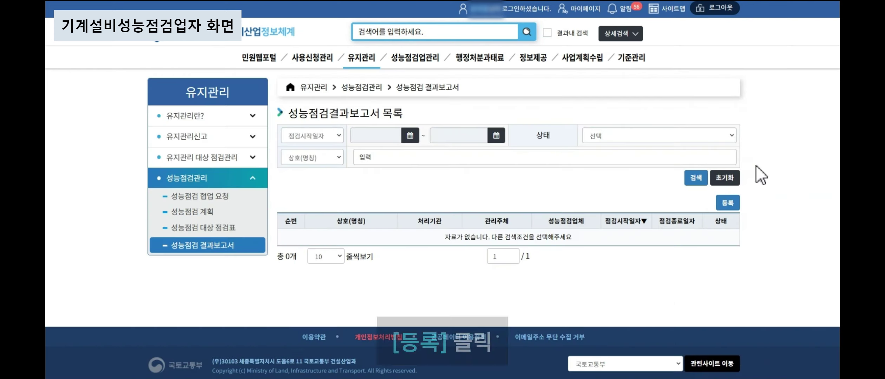
left_click(737, 209)
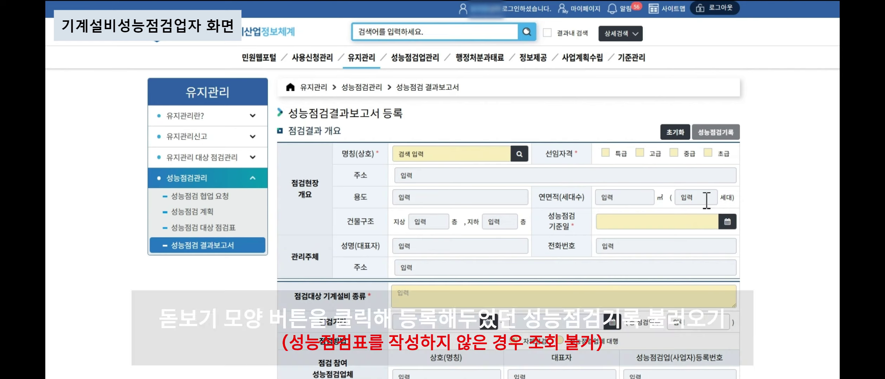
- Look up the 제주빌딩 performance inspection record for 2024-11-01 ~ 2024-12-31 and load it into the result report
scroll(653, 170, "down", 1)
scroll(653, 170, "down", 1)
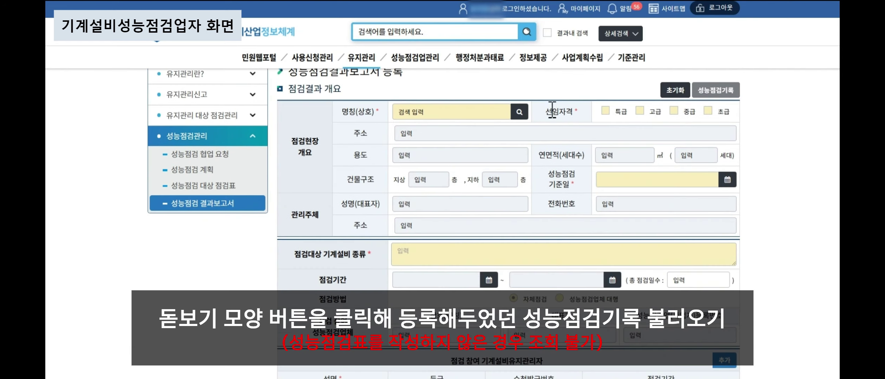
left_click(525, 112)
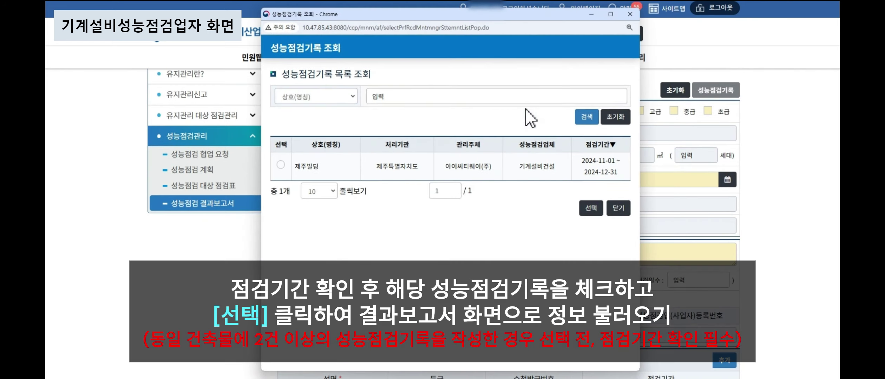
left_click(281, 165)
left_click(595, 213)
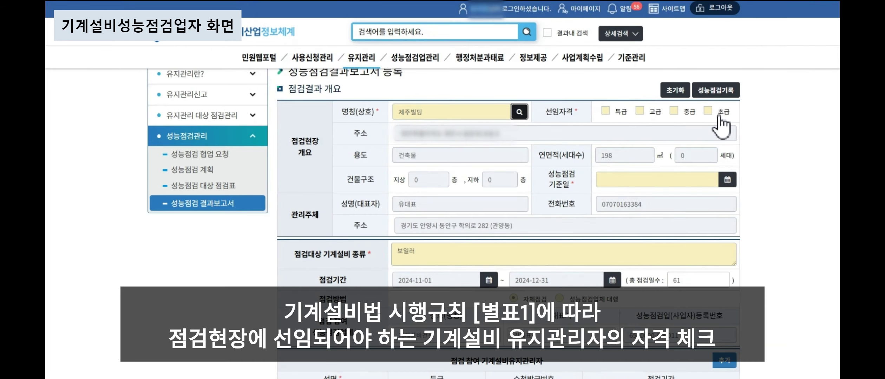
- Select 특급 and 초급 as the 선임자격 and set the 성능점검 기준일 to 2021-08-09
left_click(606, 111)
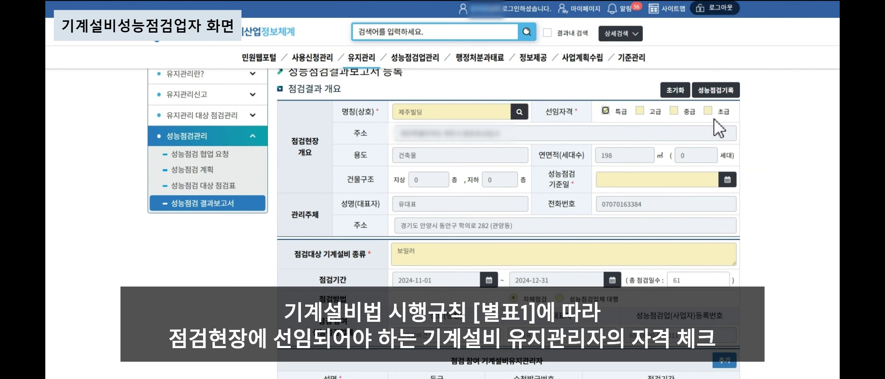
left_click(707, 111)
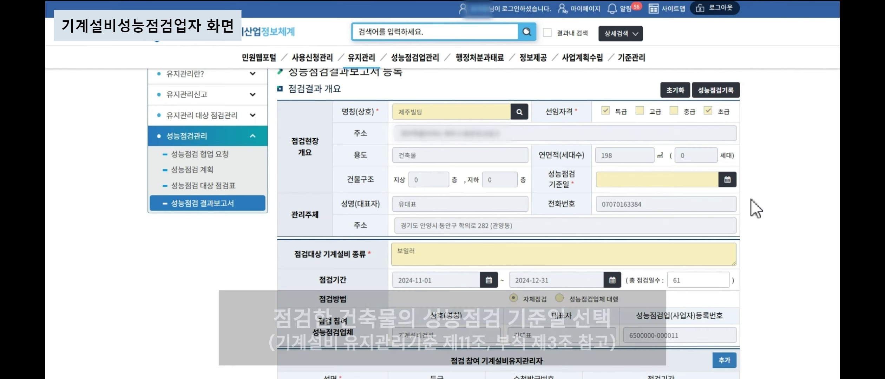
left_click(729, 183)
left_click(761, 58)
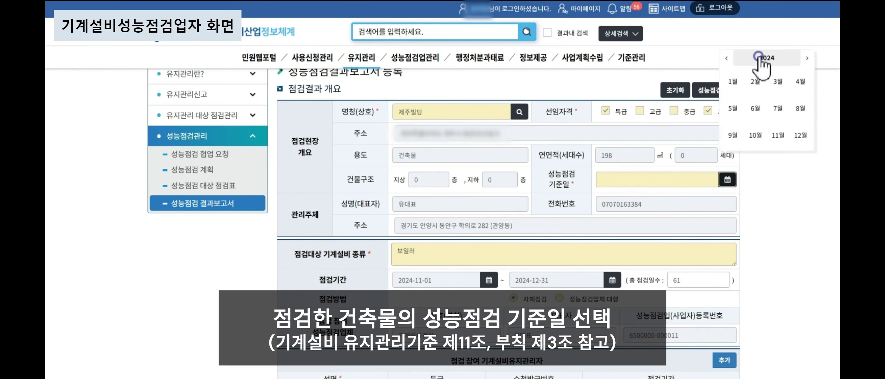
left_click(767, 59)
left_click(778, 83)
left_click(787, 135)
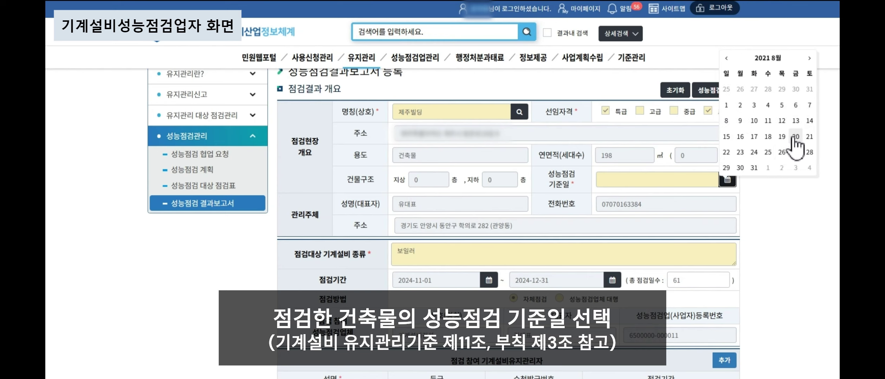
left_click(740, 122)
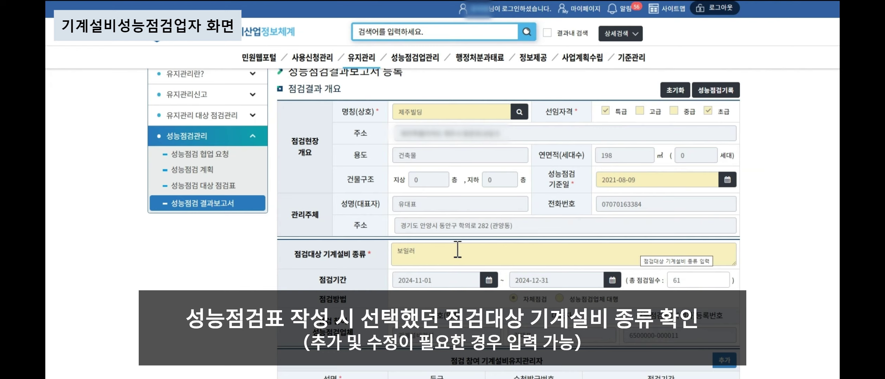
- Set the 점검방법 to 성능점검업체 대행 and load the 특급 technician as the participating 기계설비유지관리자
scroll(455, 250, "down", 6)
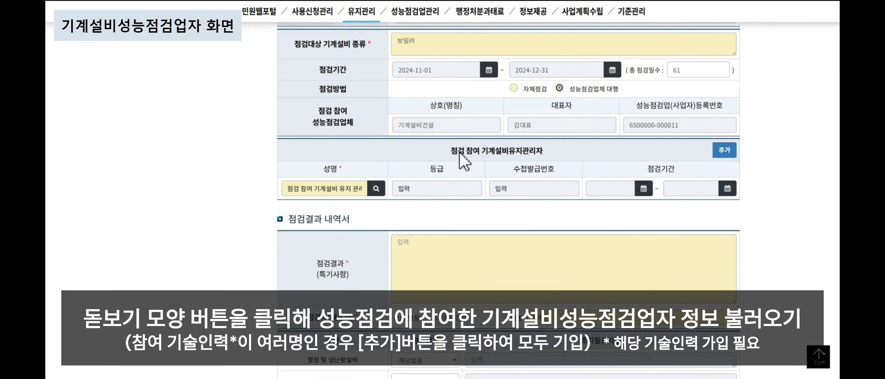
left_click(376, 193)
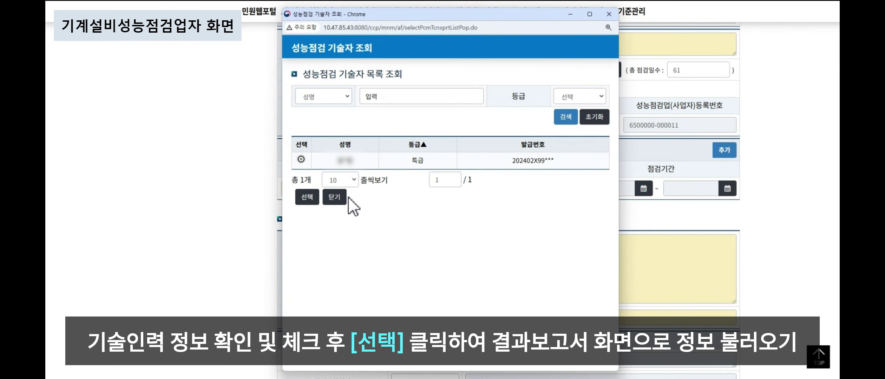
left_click(318, 199)
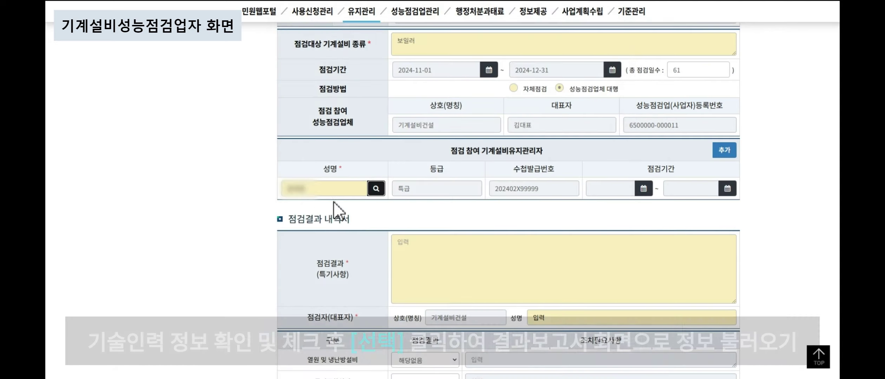
- Set the participating 기계설비유지관리자's 점검기간 to 2024-11-01 ~ 2024-12-31
left_click(644, 189)
left_click(711, 105)
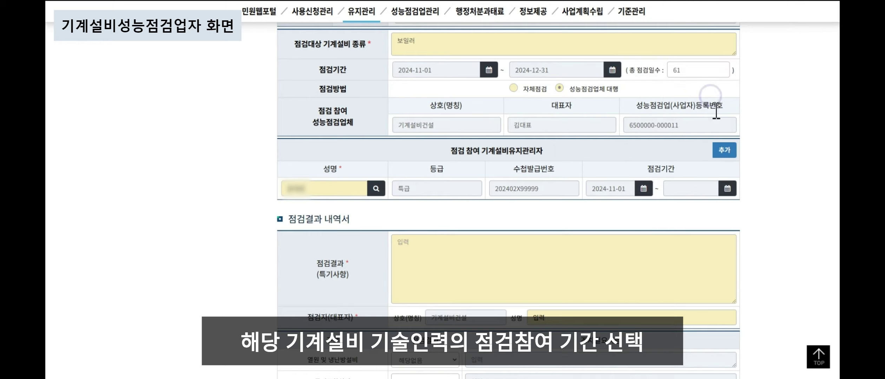
left_click(727, 189)
left_click(758, 176)
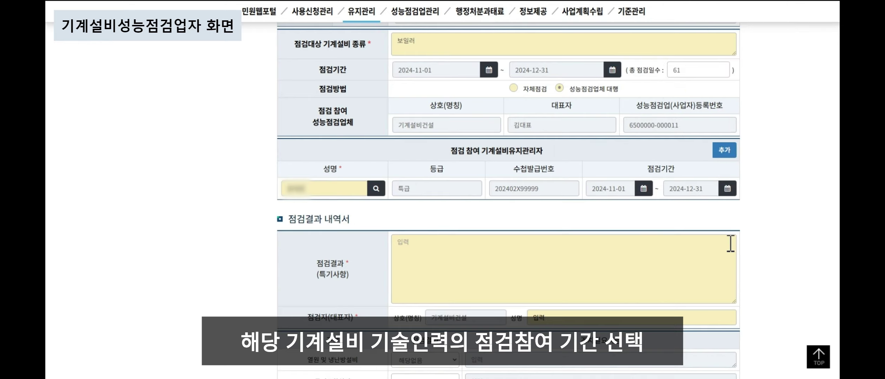
- Enter "기계설비 점검결과 작성" as the 점검결과 and fill in the representative's name as the 점검자
scroll(628, 221, "down", 3)
left_click(596, 144)
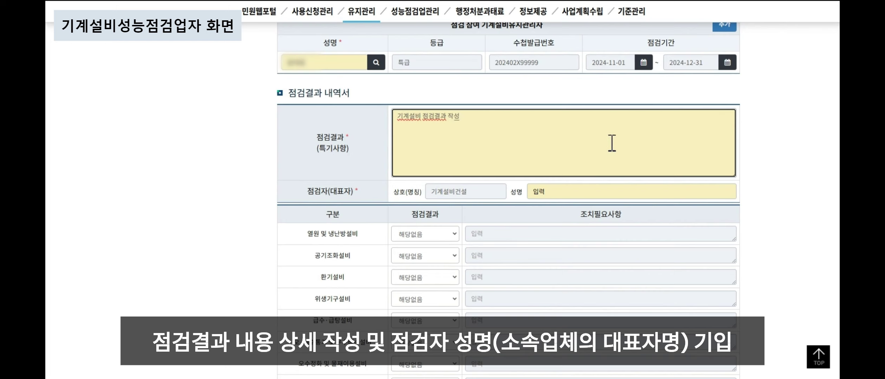
left_click(775, 188)
scroll(776, 188, "down", 1)
left_click(693, 150)
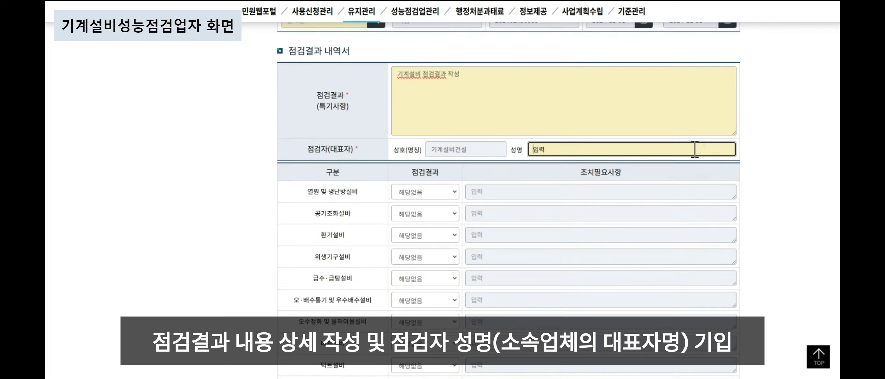
left_click(761, 166)
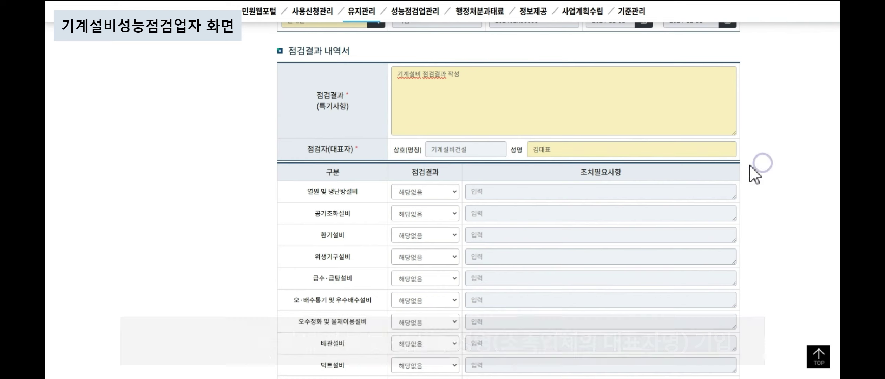
- Set the 점검결과 of 열원 및 냉난방설비 to 적합
left_click(446, 195)
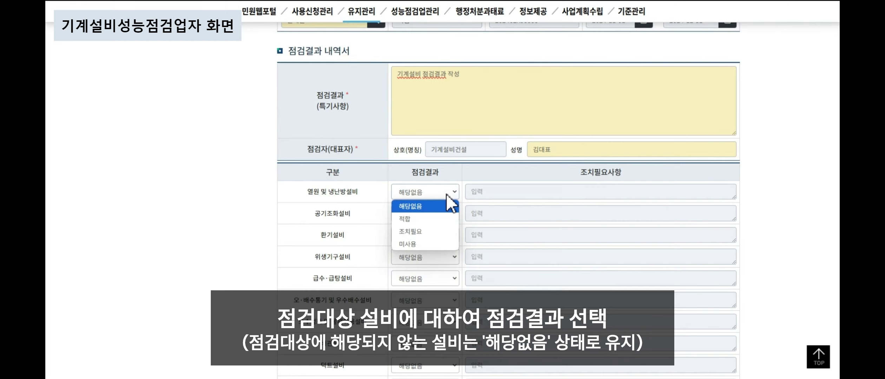
left_click(446, 219)
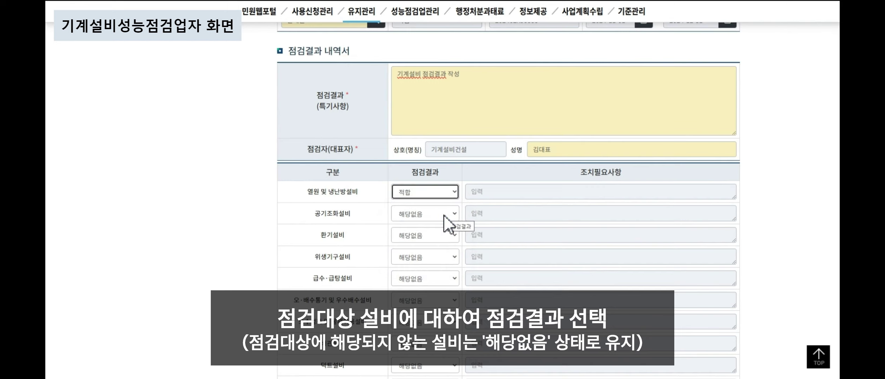
- Try 조치필요 for 공기조화설비 with the note "조치필요사항 작성", and return it to 해당없음
left_click(444, 215)
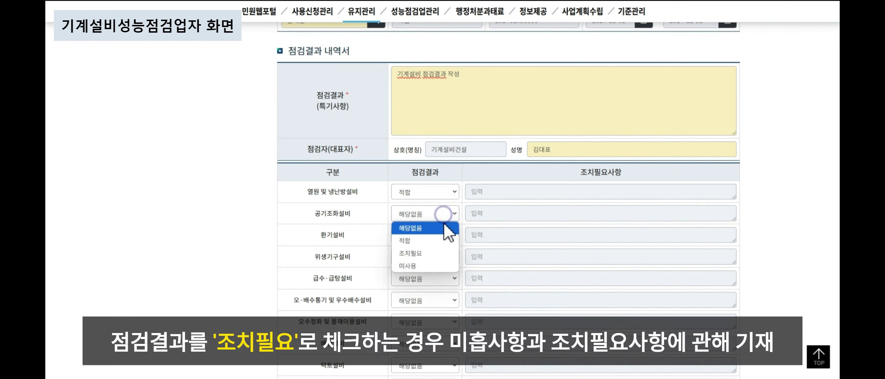
left_click(443, 252)
left_click(504, 214)
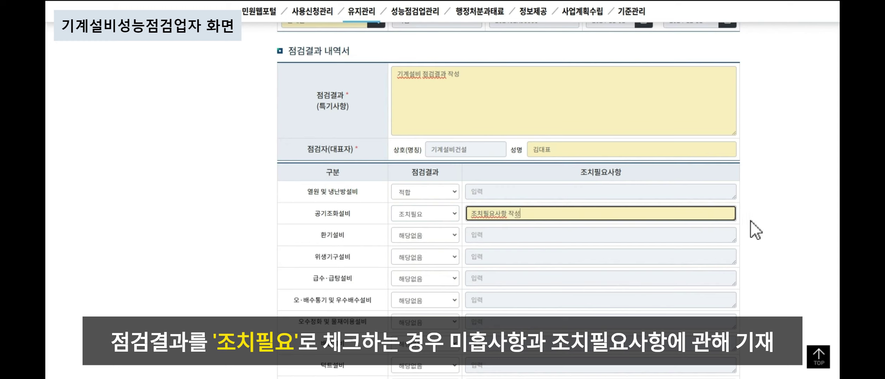
left_click_drag(543, 219, 466, 224)
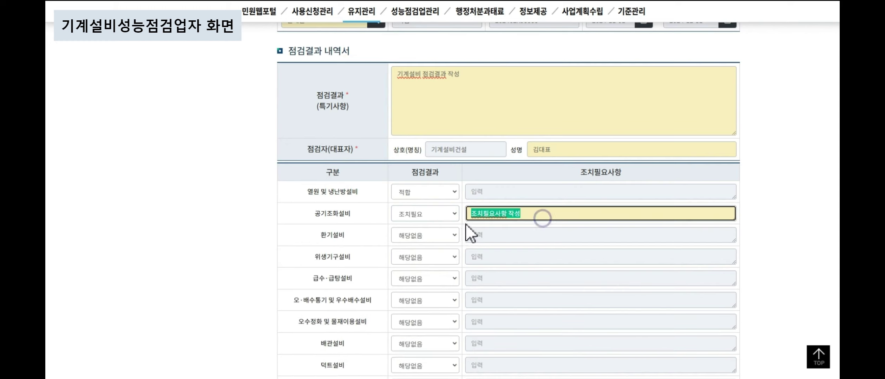
left_click(445, 214)
left_click(446, 227)
- Attach the PDF "성능점검 결과보고서 첨부자료(에너지사용량 등)" and save the result report as a 임시저장 draft
scroll(723, 233, "down", 8)
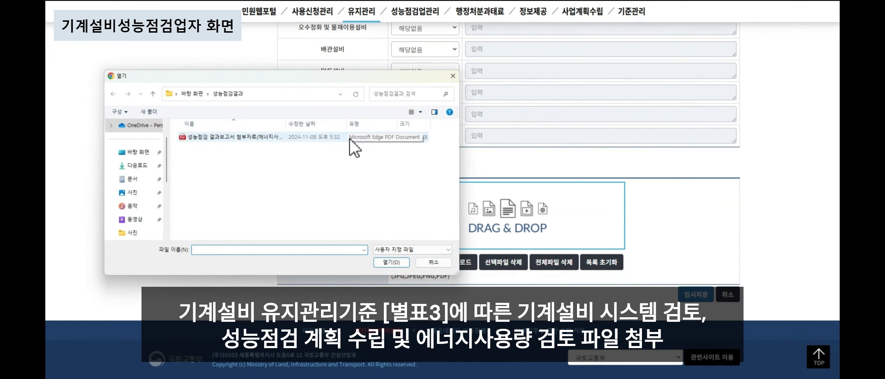
double_click(349, 138)
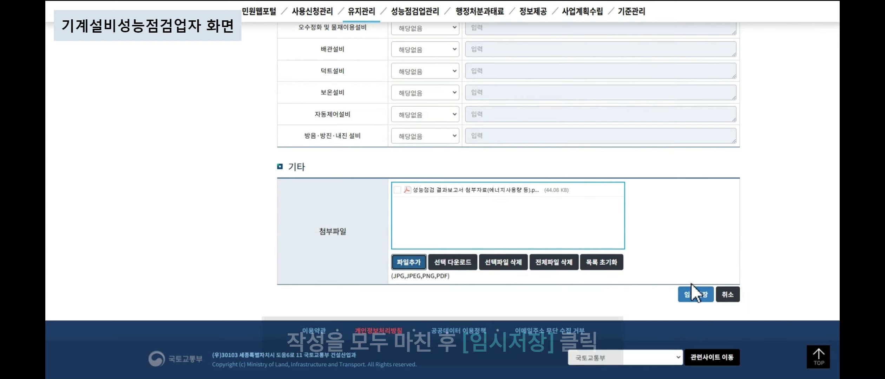
left_click(700, 302)
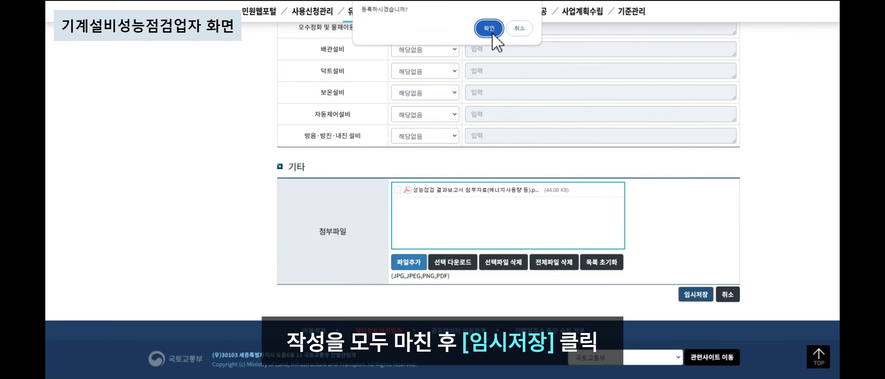
left_click(492, 33)
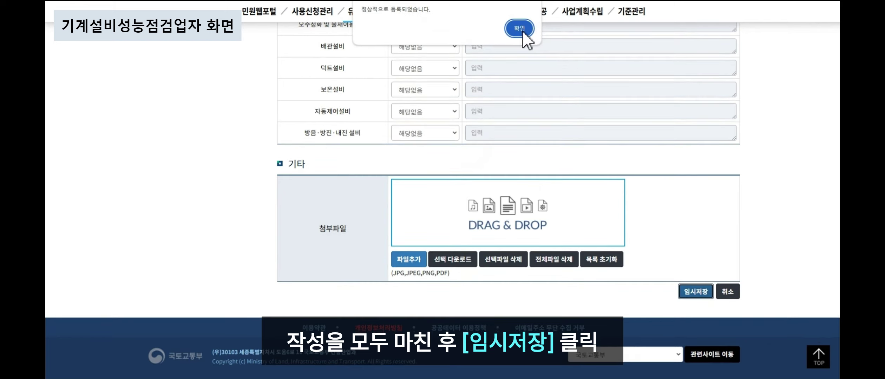
left_click(520, 29)
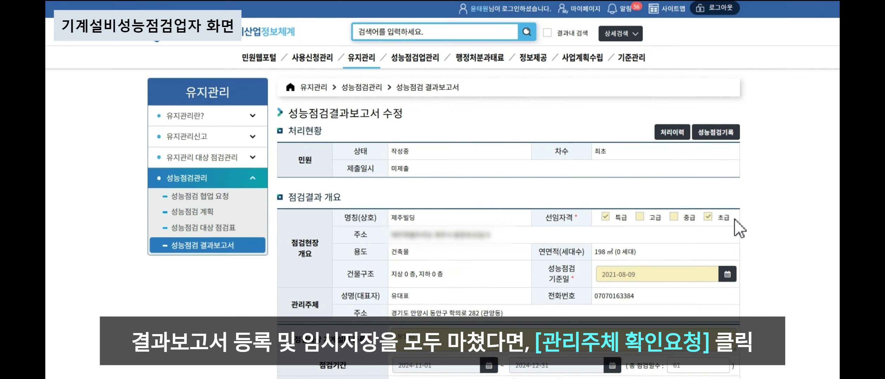
- Send the 관리주체 확인요청 for the report with the message "작성한 기계설비 성능점검 결과보고서를 관리주체에게 확인요청합니다."
scroll(739, 230, "down", 10)
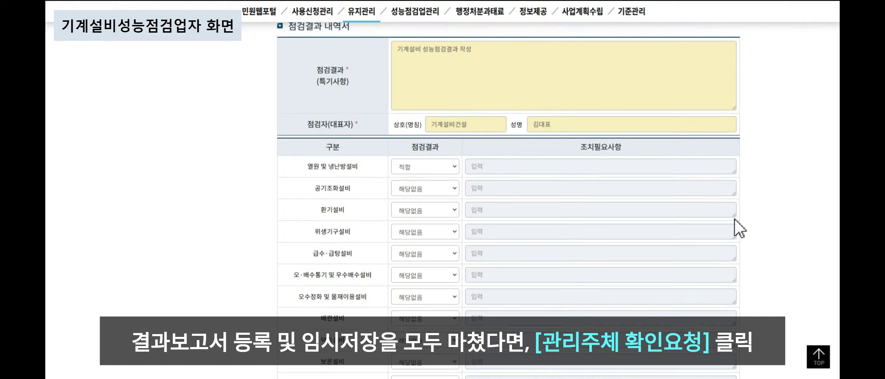
scroll(739, 230, "down", 8)
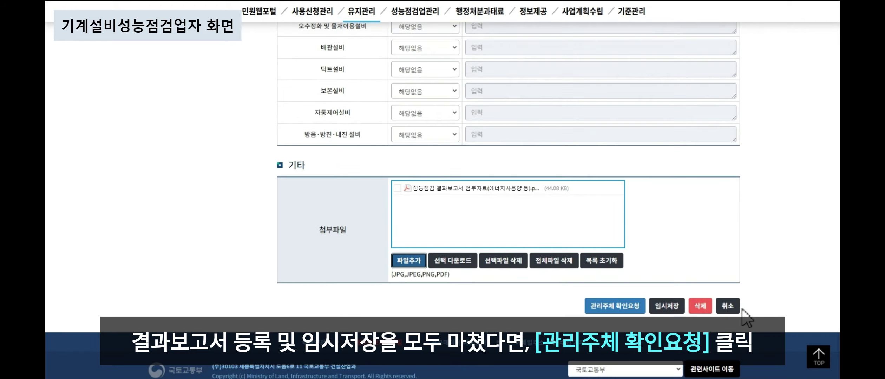
left_click(615, 306)
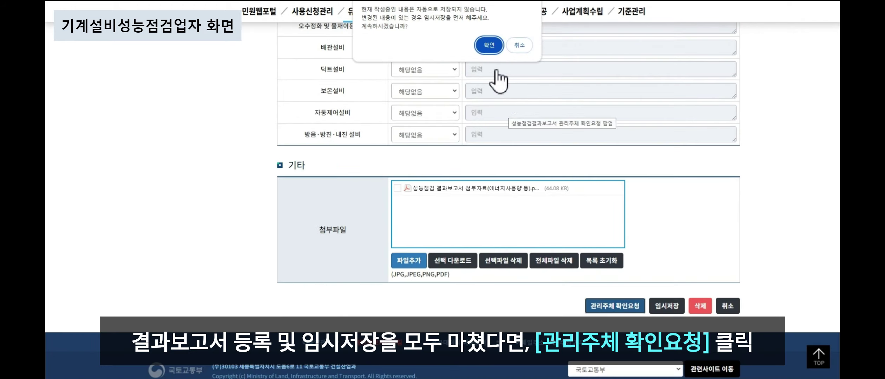
left_click(493, 49)
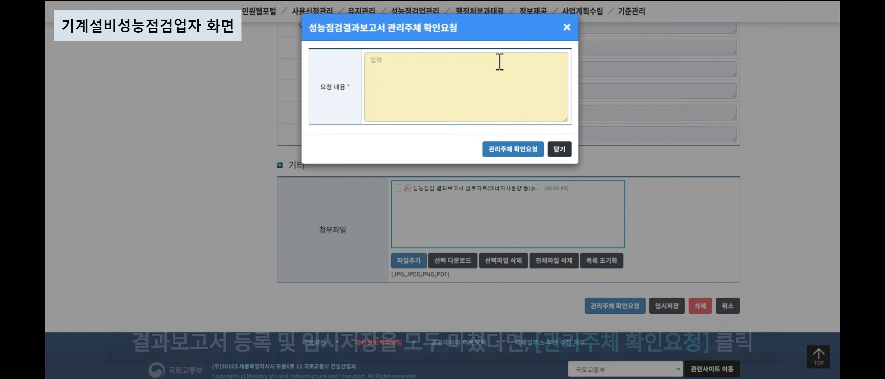
left_click(509, 80)
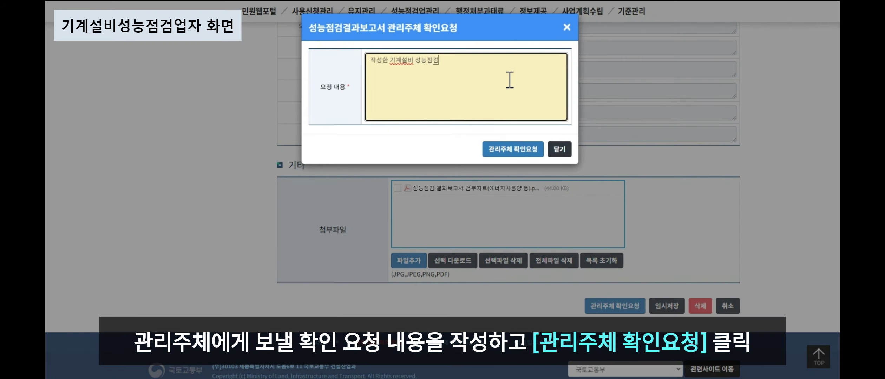
type("작성한 기계설비 성능점검 결과보고서를 관리주체에게 확인요청합니다.")
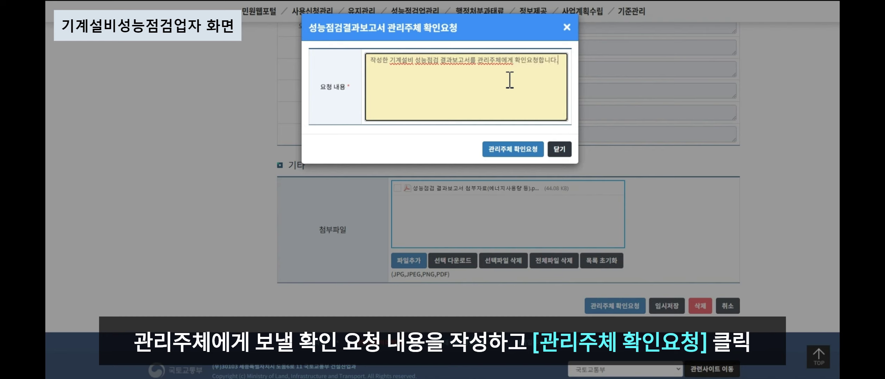
left_click(527, 149)
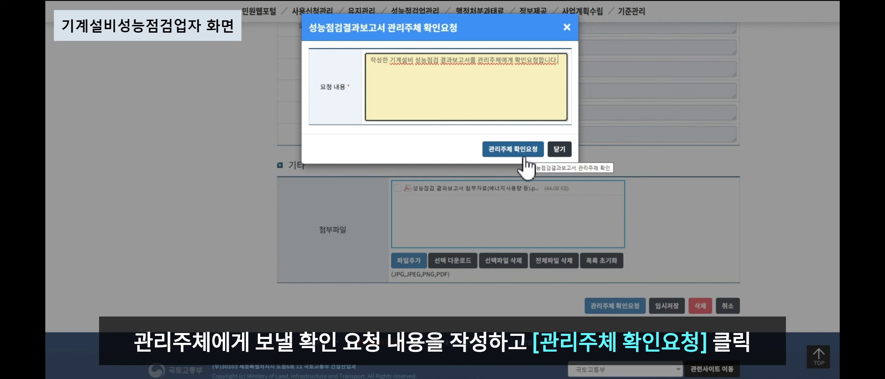
left_click(489, 28)
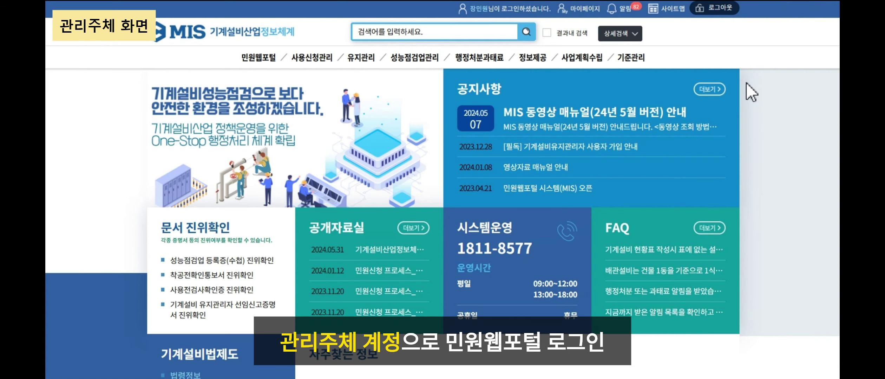
- Check in the managing entity account's 개인정보 whether the 사용자유형 includes 성능점검기록(관리주체)
left_click(583, 8)
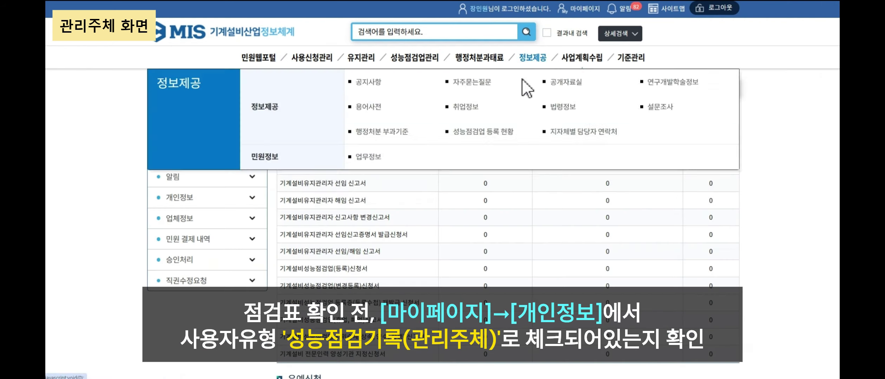
left_click(255, 198)
scroll(232, 158, "down", 3)
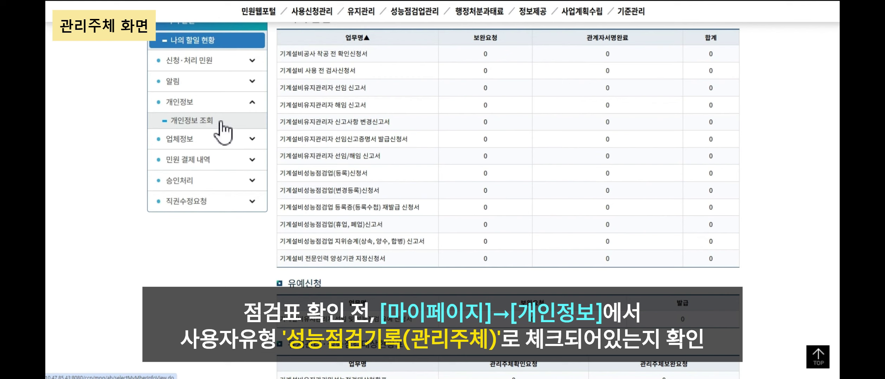
left_click(221, 122)
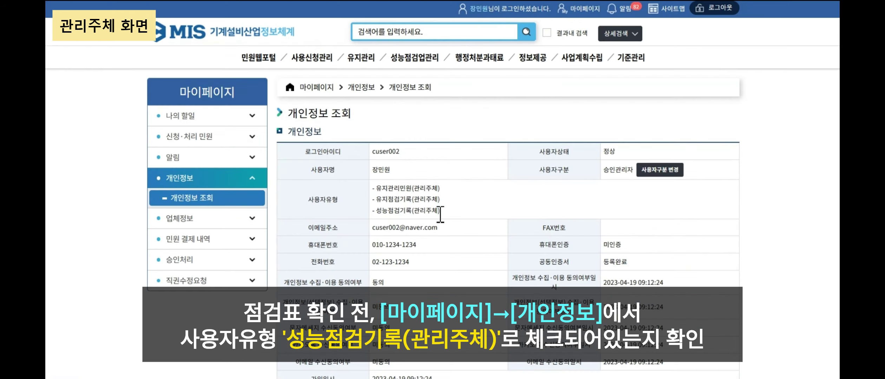
left_click_drag(372, 211, 424, 211)
left_click(454, 212)
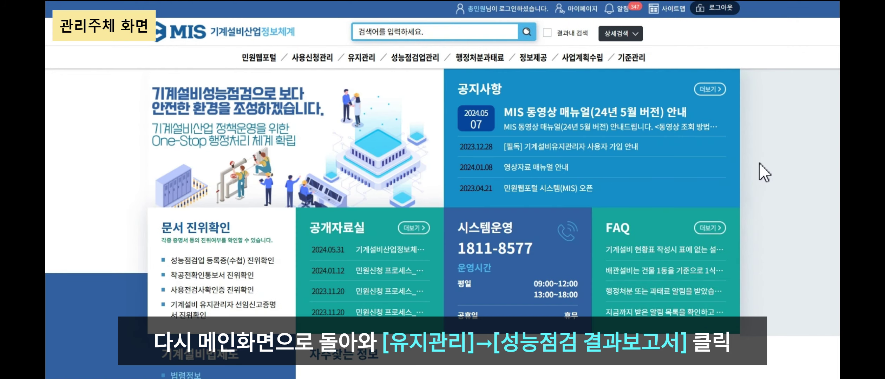
- Open the 제주빌딩 성능점검 결과보고서 that is in 관리주체 확인요청 status
mouse_move(361, 57)
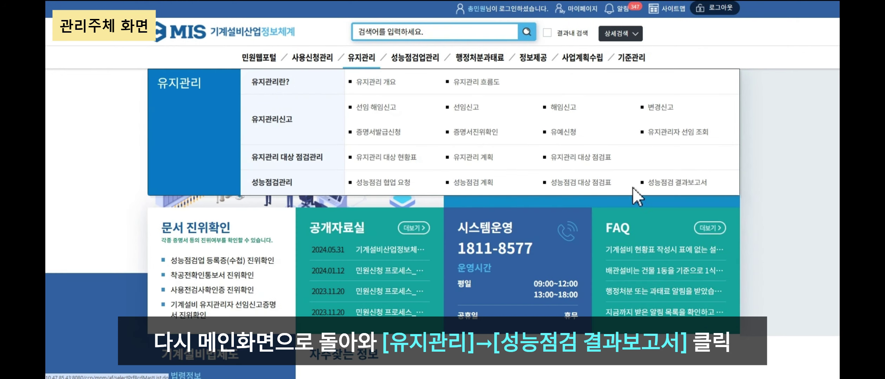
left_click(677, 193)
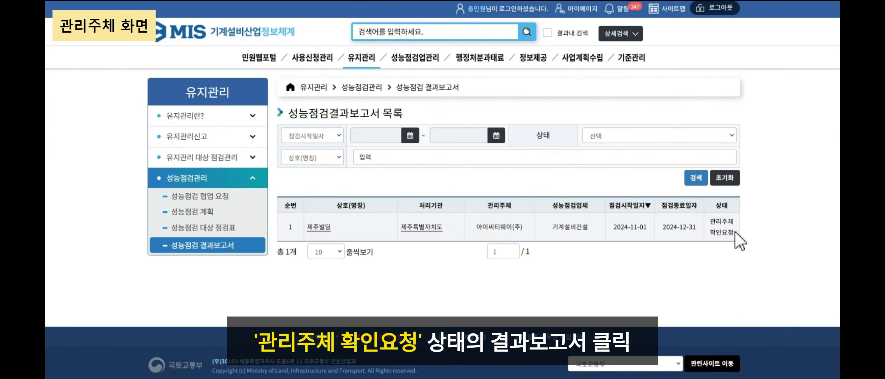
left_click(328, 229)
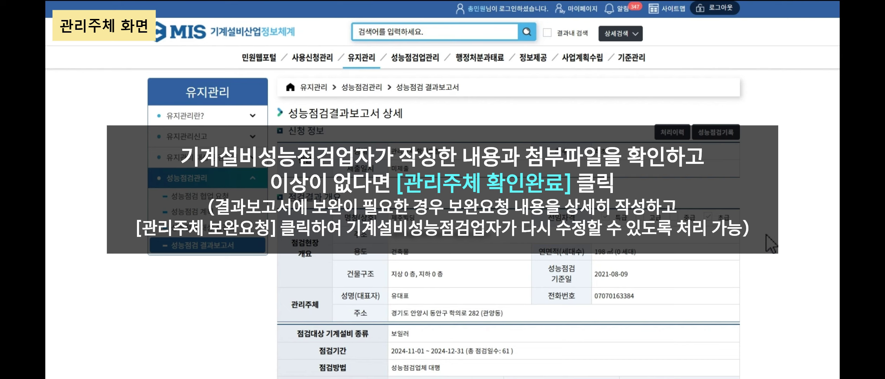
- Review the contents of the submitted result report and mark it as 관리주체 확인완료
scroll(744, 185, "down", 3)
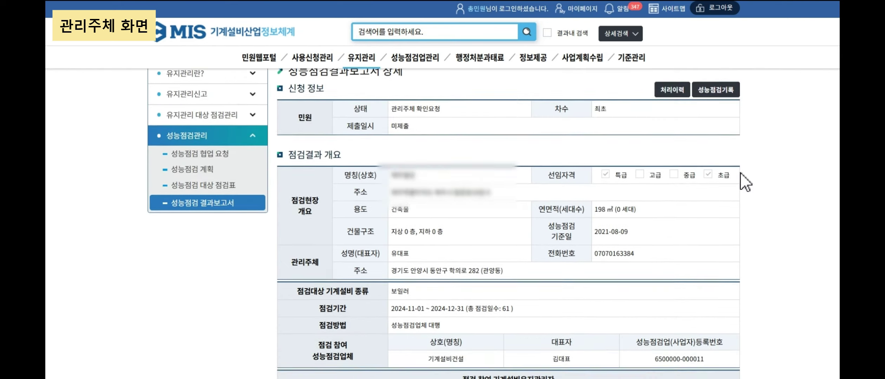
scroll(748, 186, "down", 6)
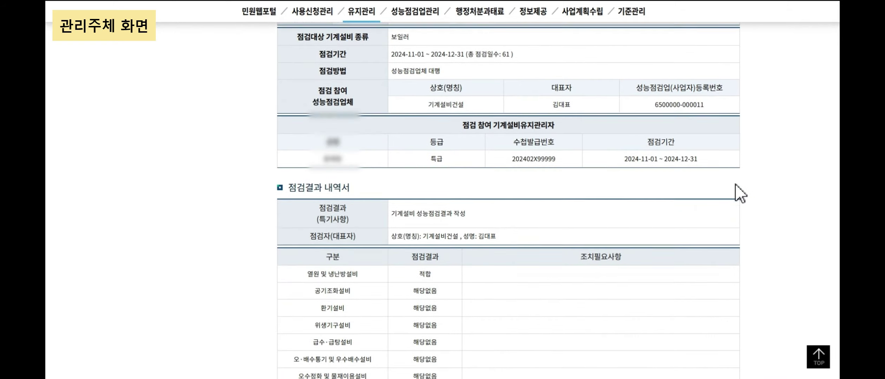
scroll(692, 245, "down", 4)
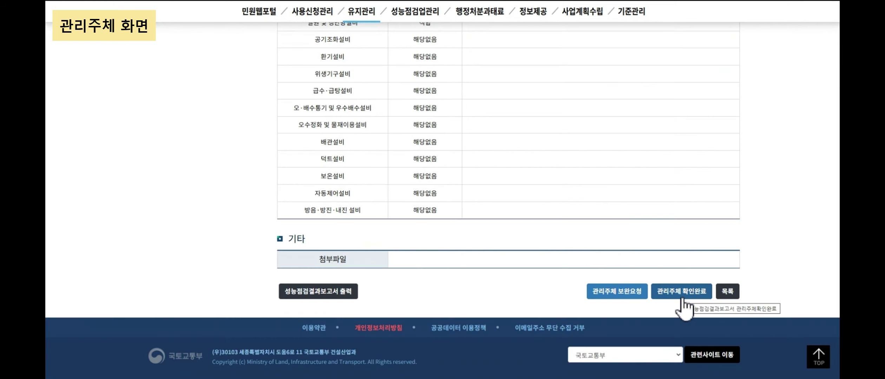
left_click(681, 298)
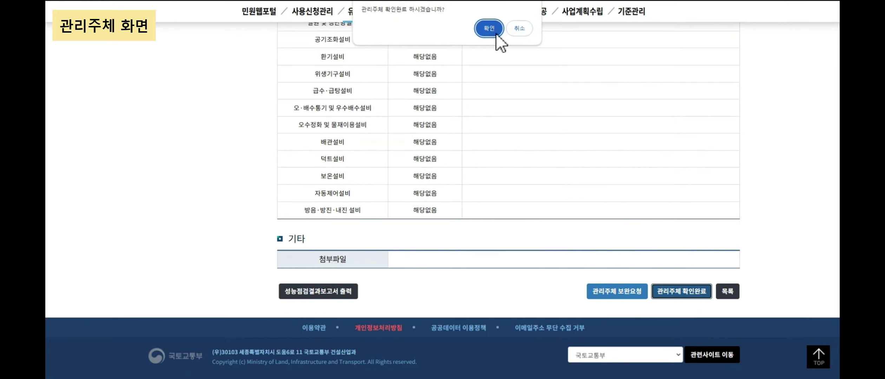
left_click(489, 28)
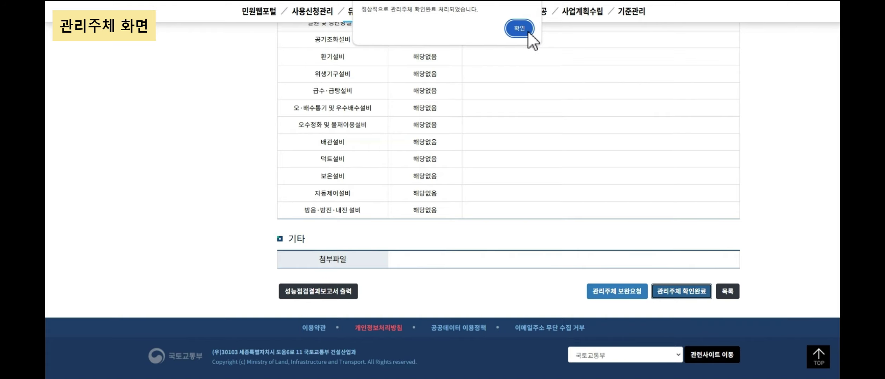
- Submit the 제주빌딩 성능점검 결과보고서 to the local authority with the request text "관할 지자체로 성능점검 결과보고서를 제출합니다."
left_click(528, 31)
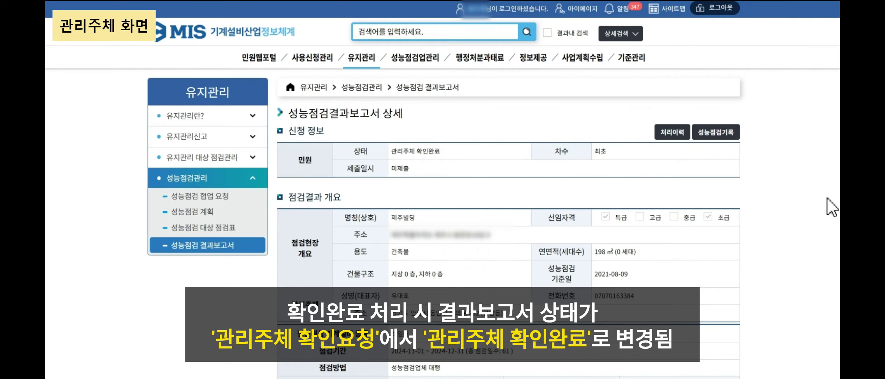
scroll(819, 206, "down", 12)
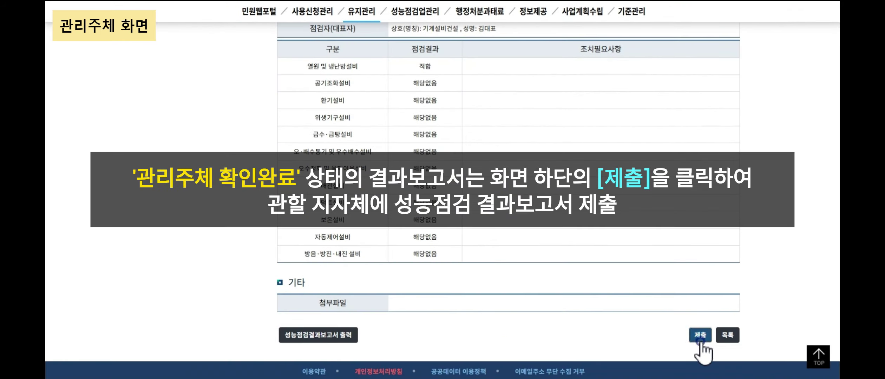
left_click(700, 340)
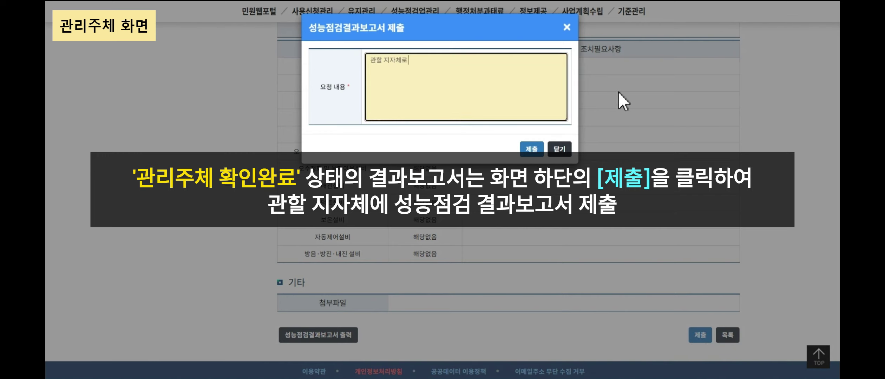
type("관할 지자체로 성능점검 결과보고서를 제출합니다.")
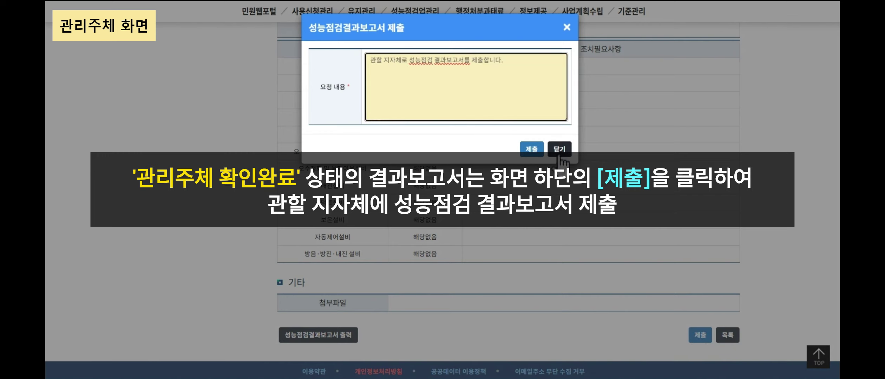
left_click(532, 149)
left_click(494, 37)
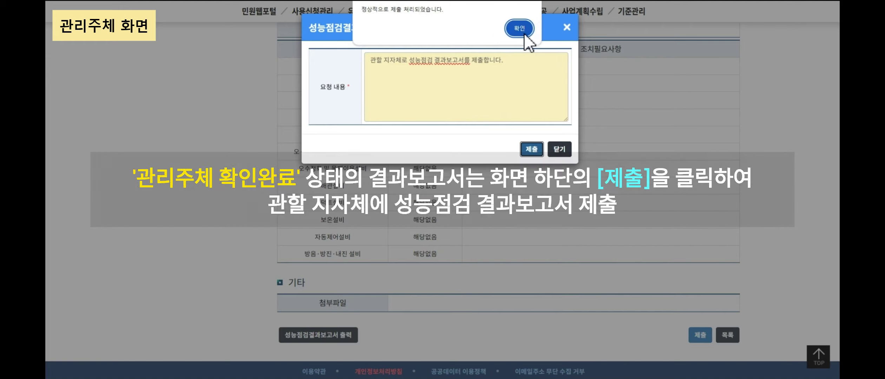
left_click(525, 33)
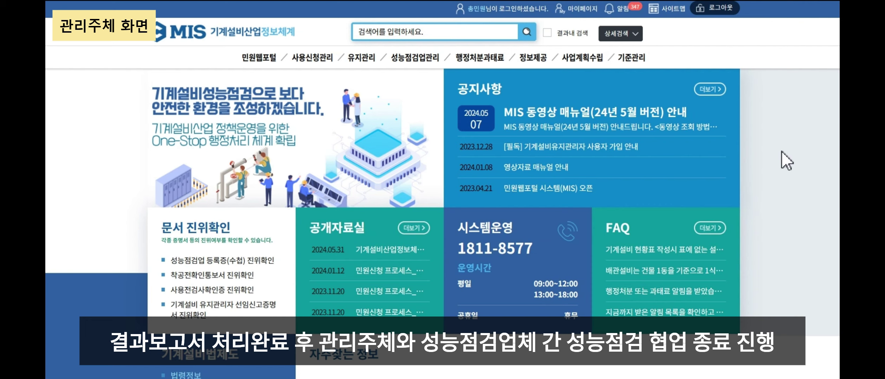
- Open the details of the 제주빌딩 collaboration from the 성능점검 협업 요청 list under 유지관리
mouse_move(365, 61)
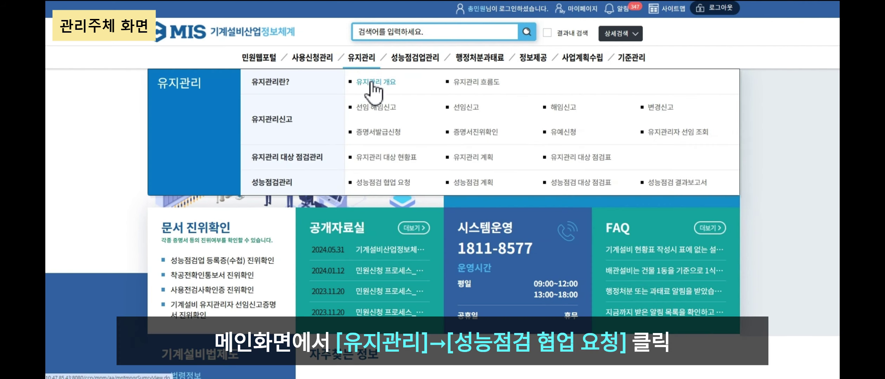
left_click(381, 188)
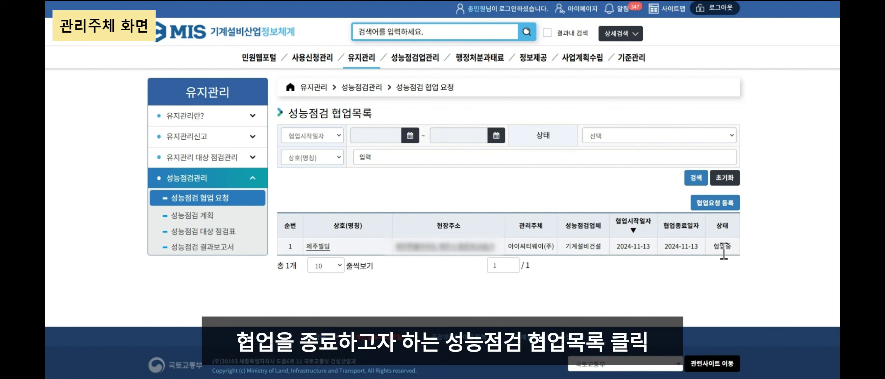
left_click(502, 248)
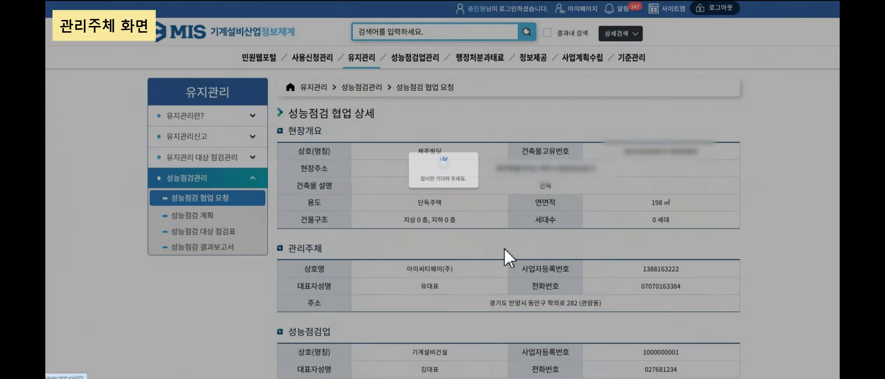
- End the 제주빌딩 collaboration (협업종료) by choosing the 법인 certificate type and completing the electronic signature
scroll(754, 251, "down", 6)
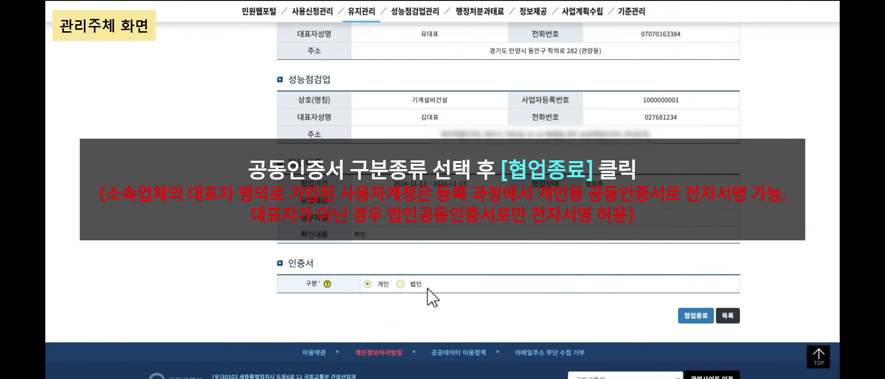
left_click(400, 284)
left_click(699, 322)
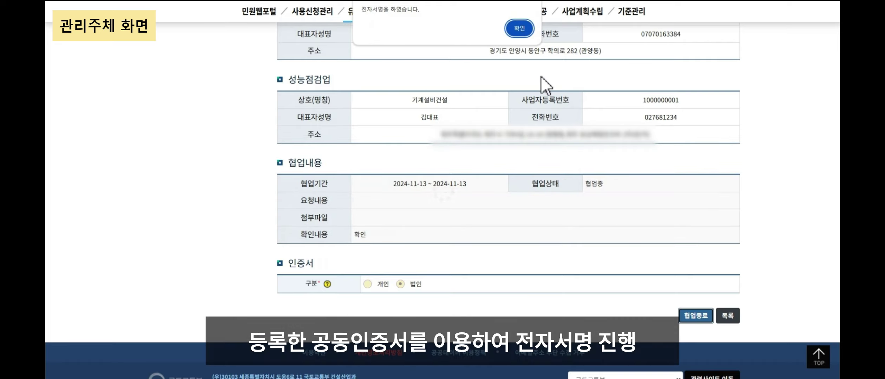
left_click(520, 28)
left_click(489, 29)
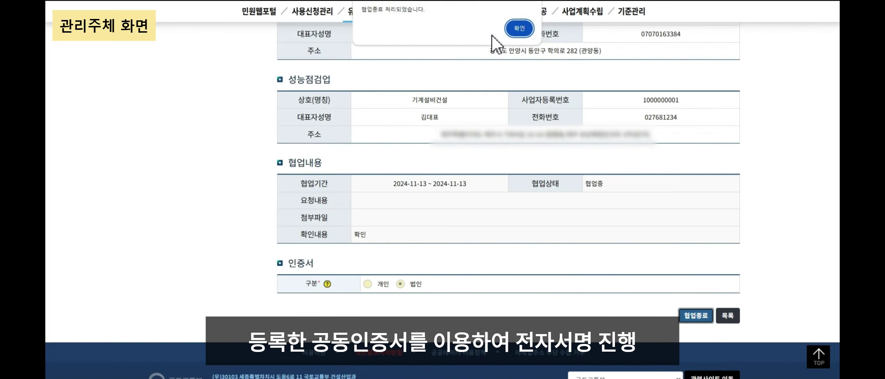
left_click(524, 29)
scroll(653, 206, "down", 6)
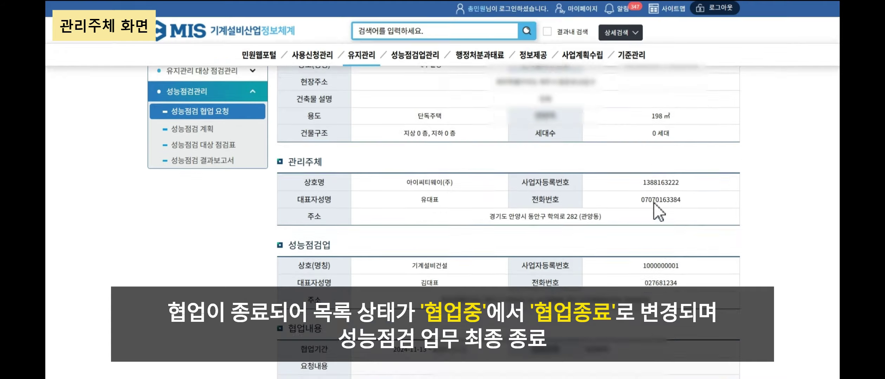